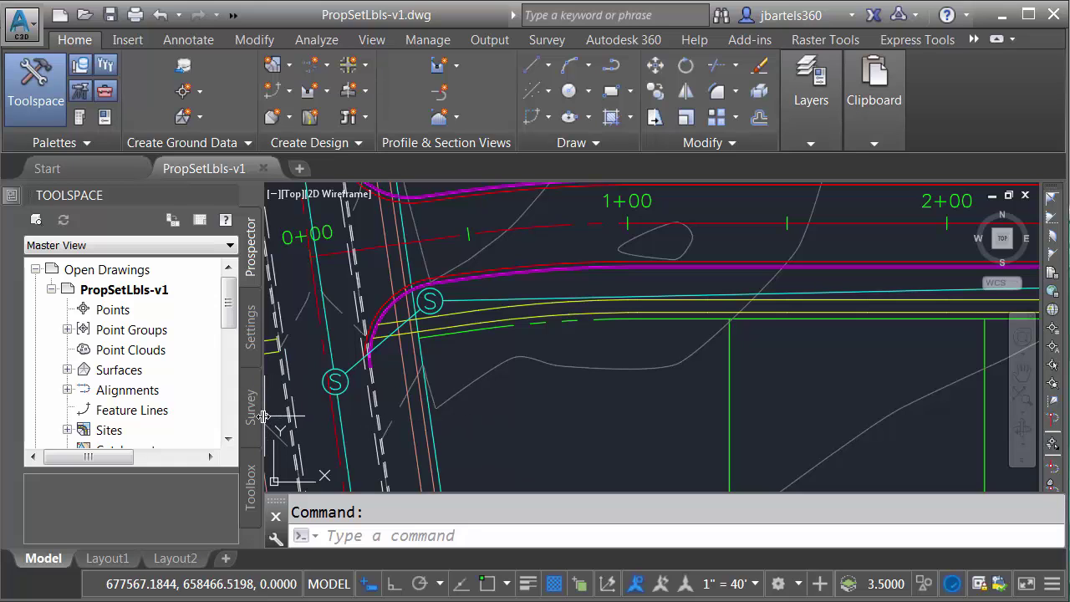
Find Create Labels from Property Set Data under Toolbox v1 Enhancements > Labels and bring up its menu.
{"action": "mouse_move", "coordinate": [263, 415]}
{"action": "left_mouse_down"}
{"action": "mouse_move", "coordinate": [358, 460]}
{"action": "mouse_move", "coordinate": [361, 476]}
{"action": "left_mouse_up"}
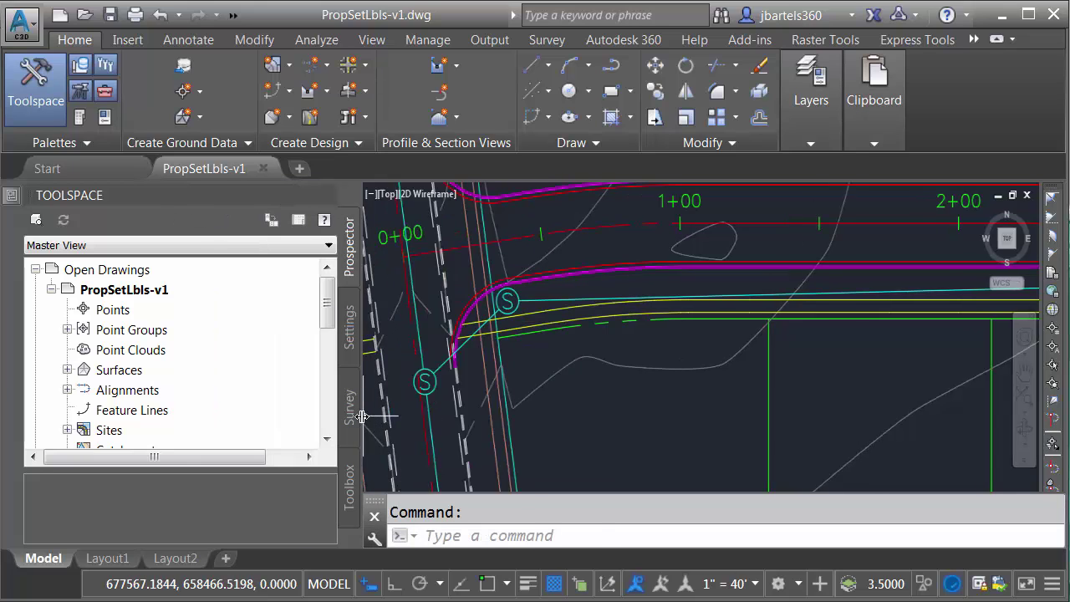
{"action": "left_click", "coordinate": [348, 483]}
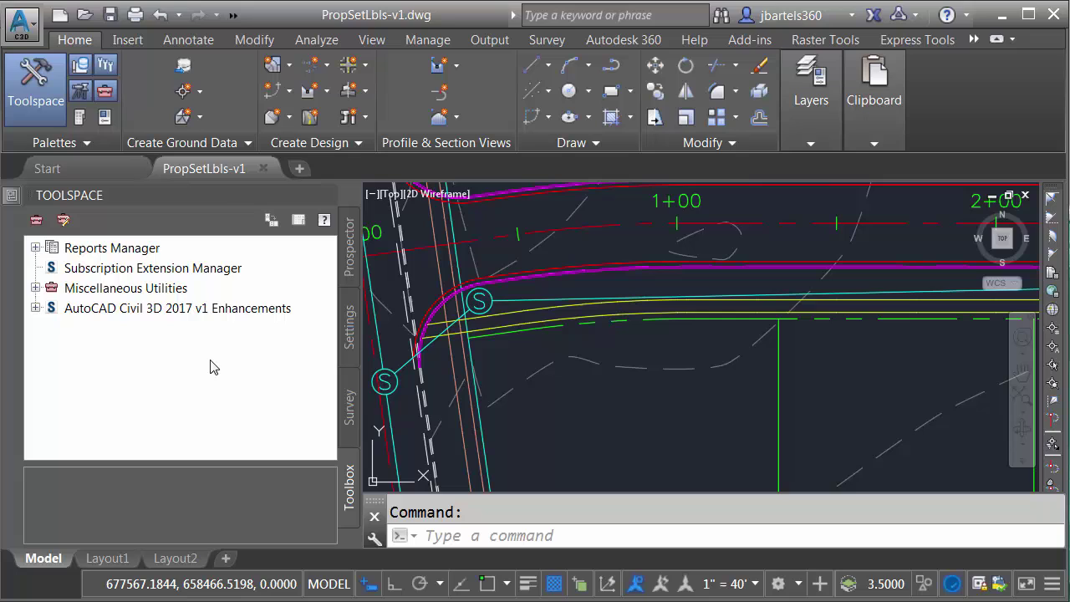
{"action": "left_click", "coordinate": [35, 308]}
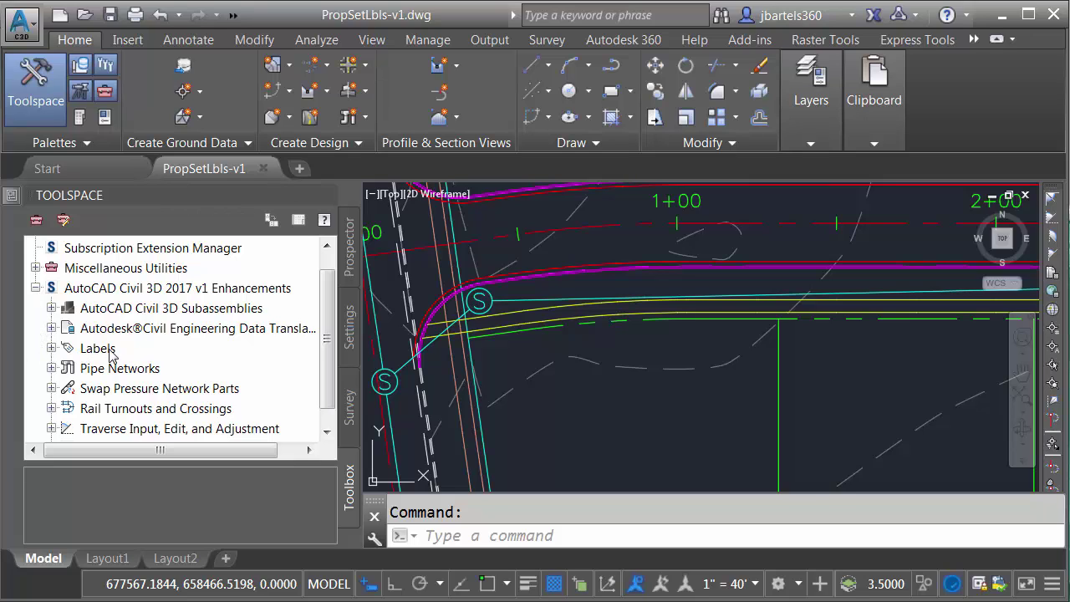
{"action": "left_click", "coordinate": [51, 348]}
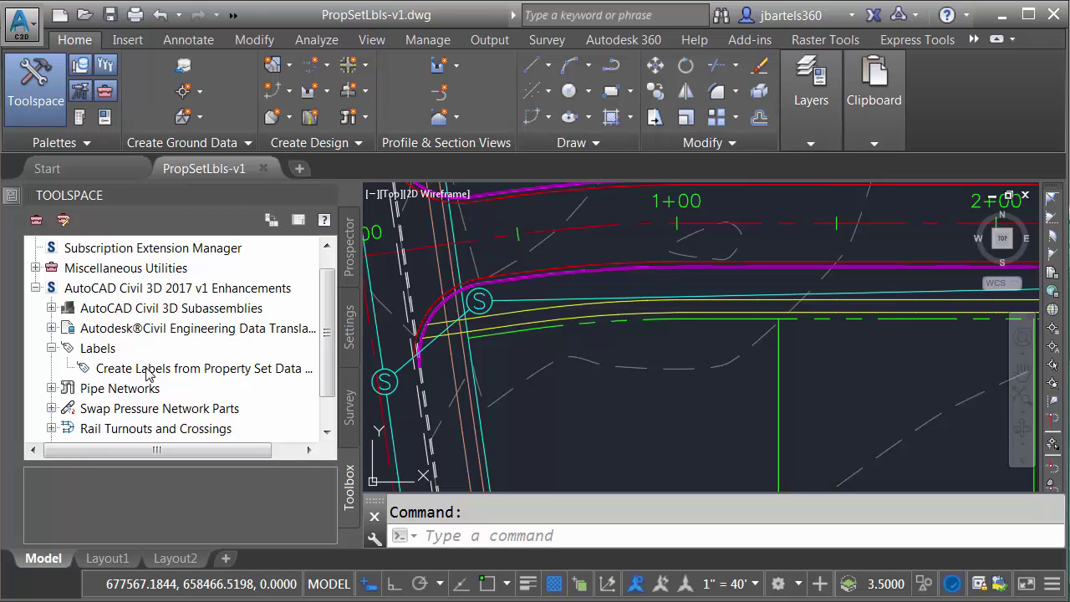
{"action": "right_click", "coordinate": [146, 374]}
Read the 'About Adding Property Set Data to Labels' help topic, then close Help.
{"action": "left_click", "coordinate": [158, 390]}
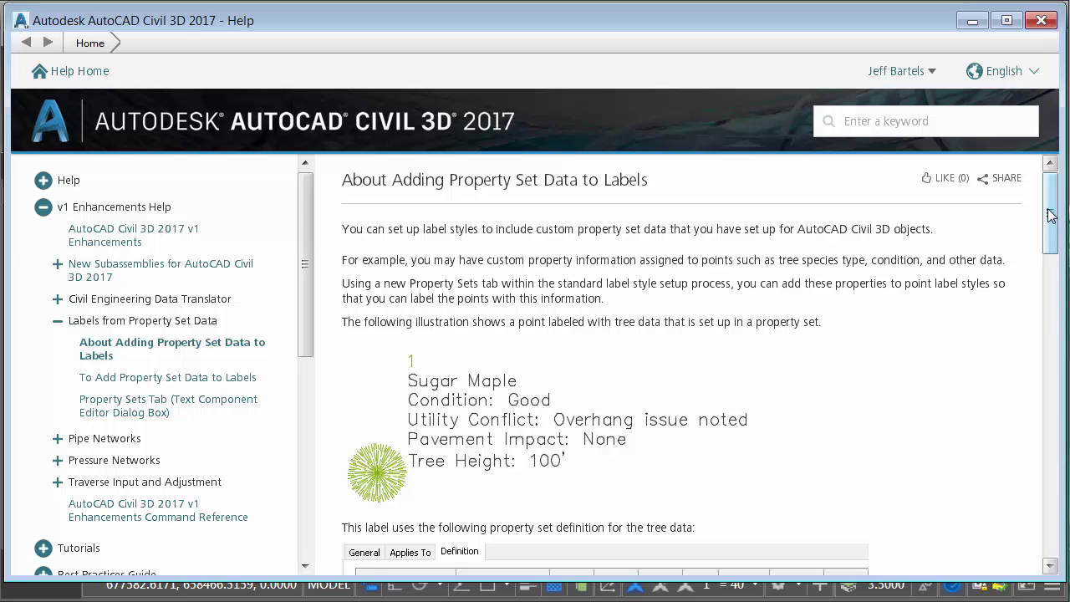
{"action": "mouse_move", "coordinate": [1051, 215]}
{"action": "left_mouse_down"}
{"action": "mouse_move", "coordinate": [1052, 468]}
{"action": "mouse_move", "coordinate": [1054, 248]}
{"action": "left_mouse_up"}
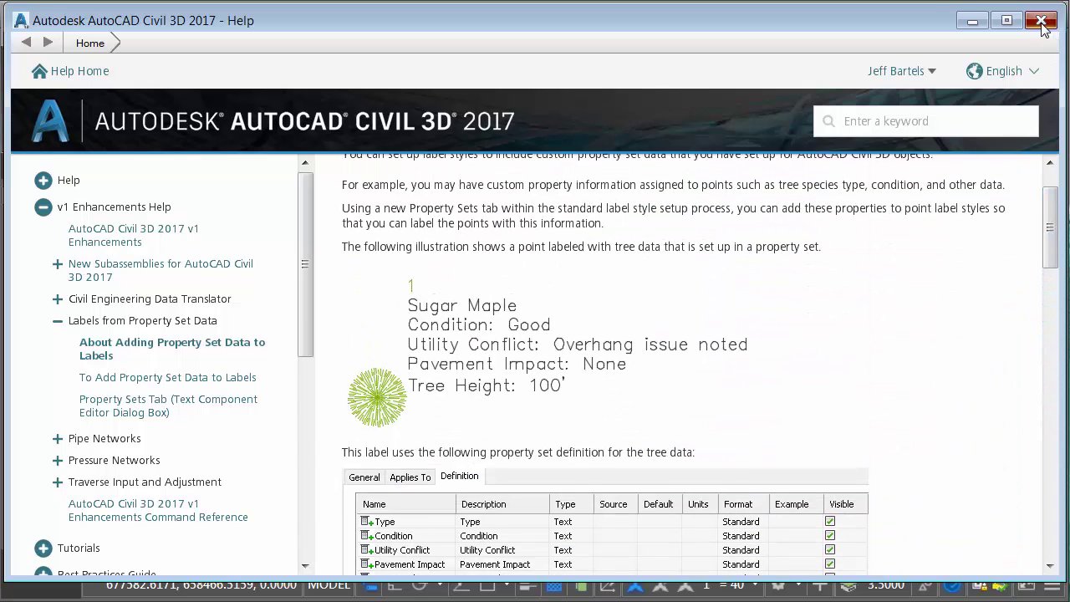
{"action": "left_click", "coordinate": [1040, 20]}
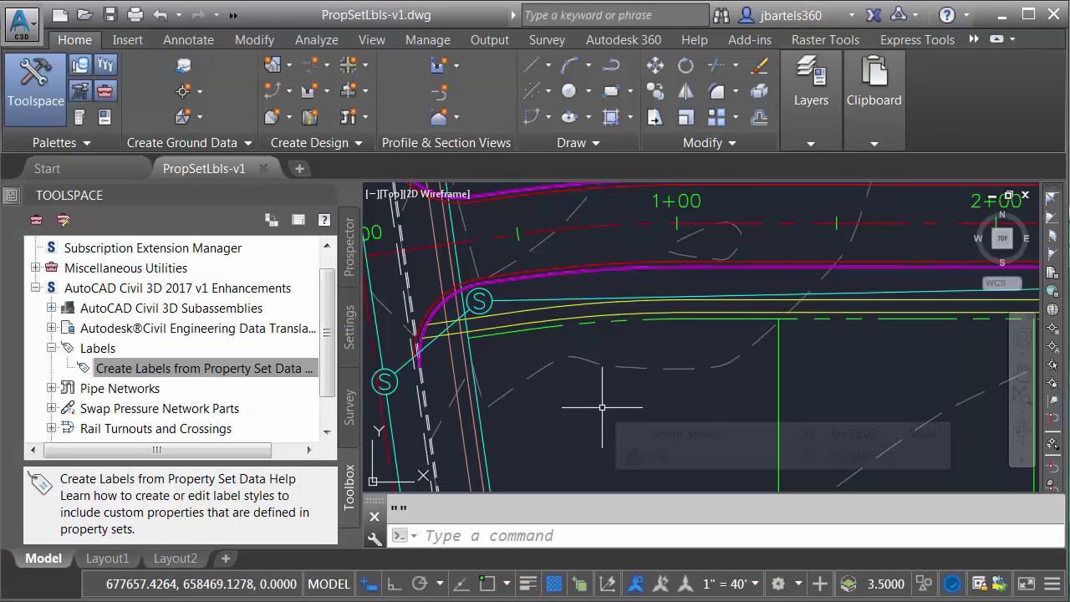
{"action": "mouse_move", "coordinate": [601, 408]}
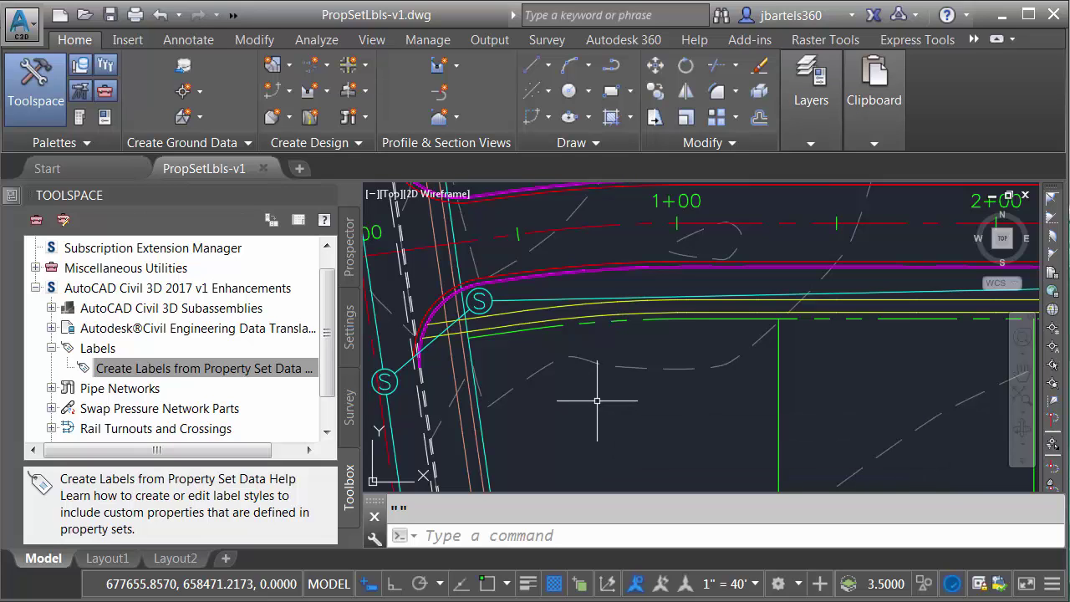
{"action": "left_click", "coordinate": [429, 42]}
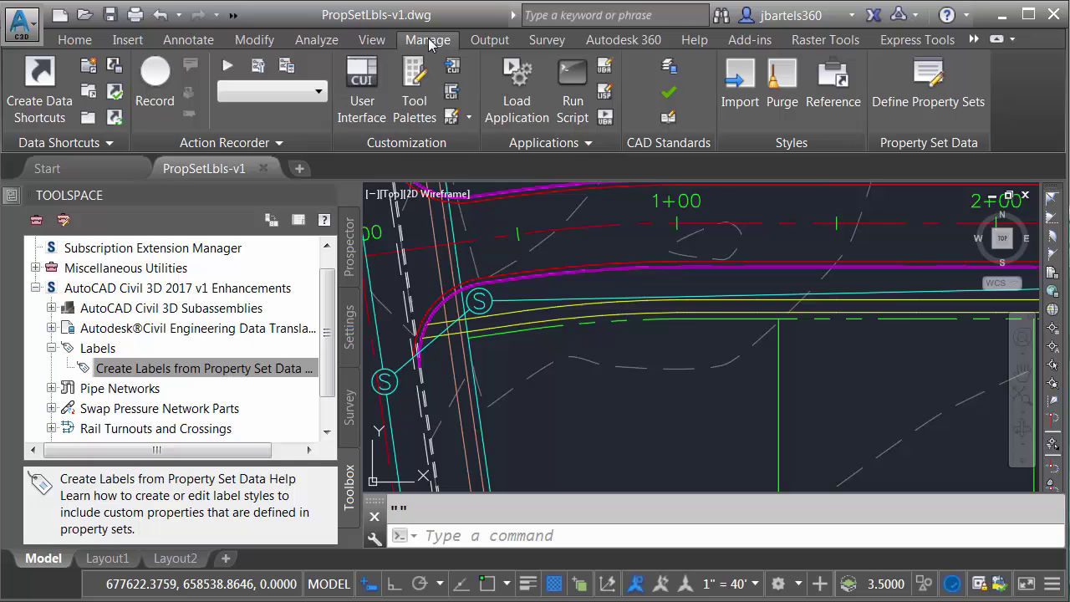
{"action": "left_click", "coordinate": [893, 102]}
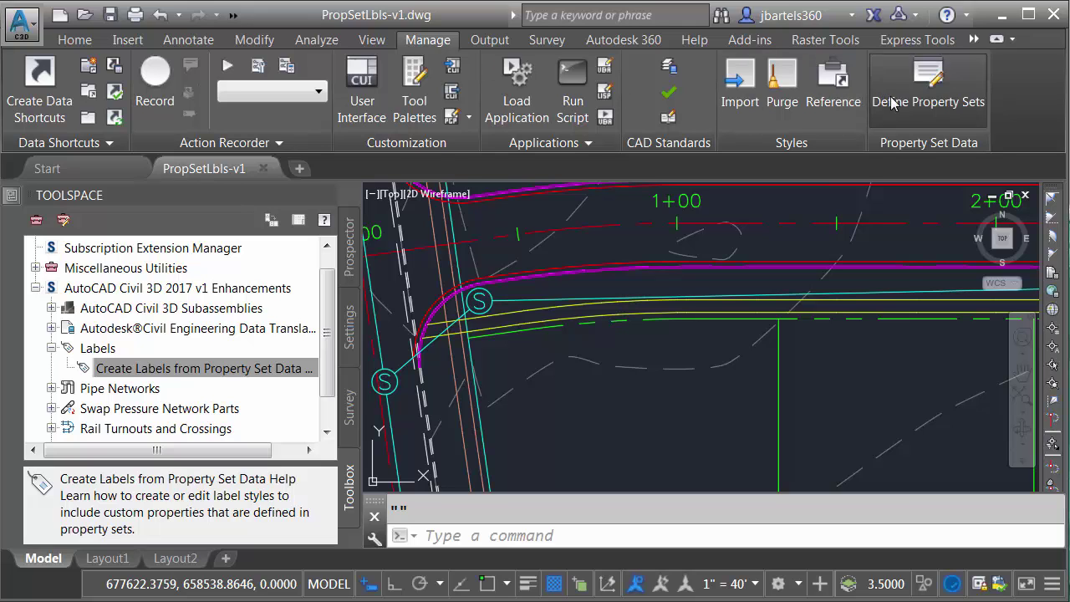
{"action": "left_click", "coordinate": [167, 174]}
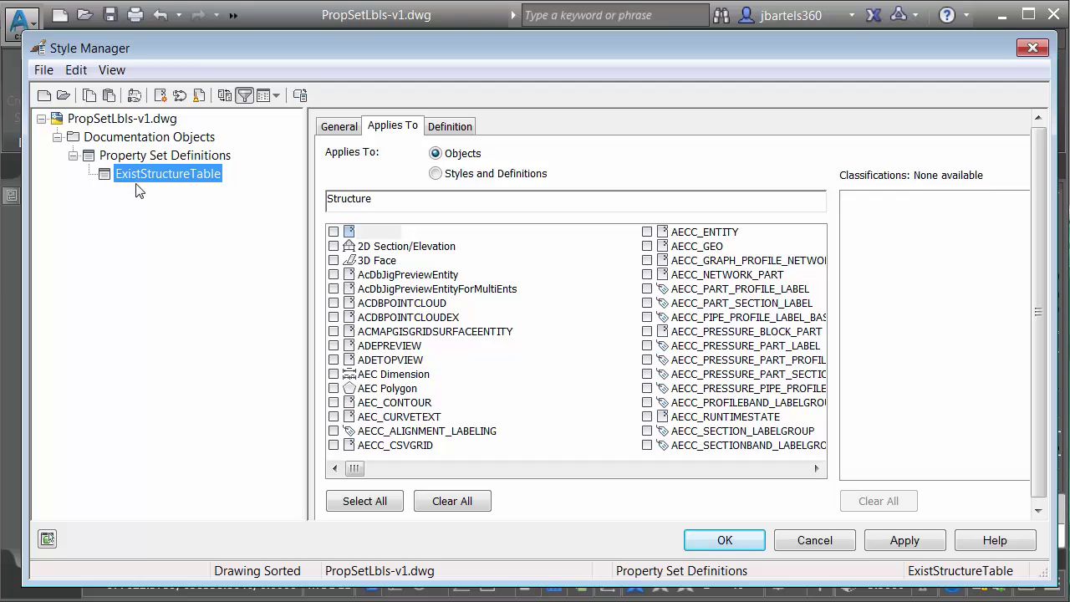
{"action": "left_click", "coordinate": [340, 127]}
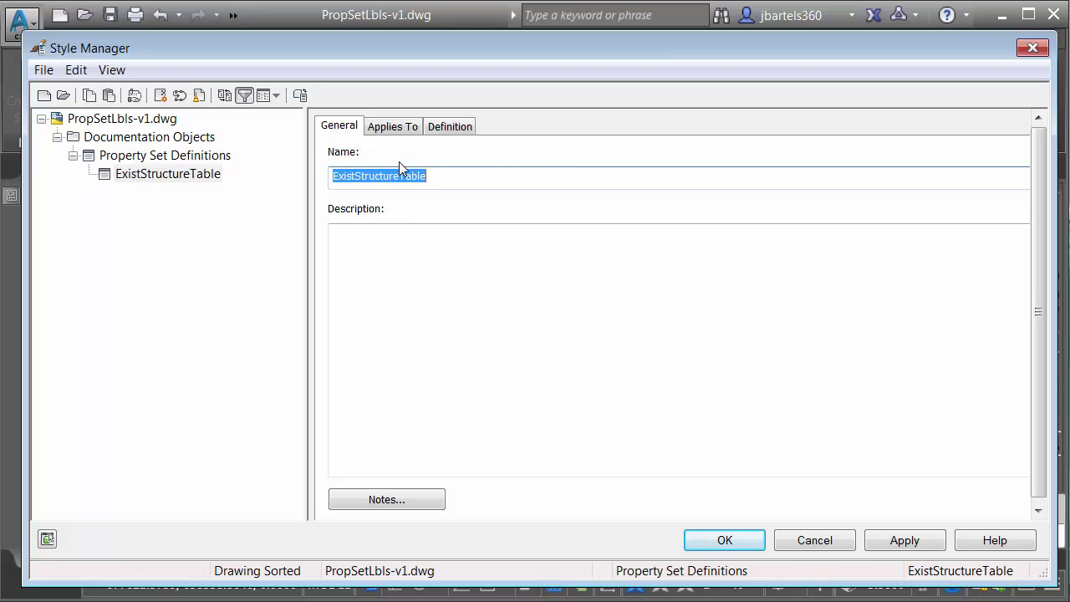
{"action": "left_click", "coordinate": [455, 127]}
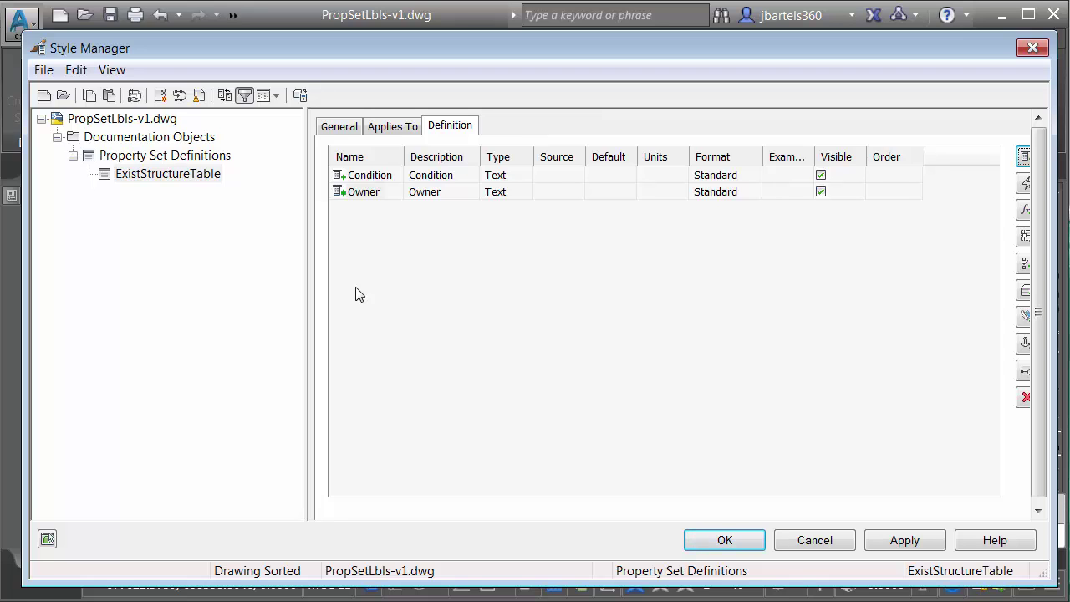
{"action": "left_click", "coordinate": [392, 126]}
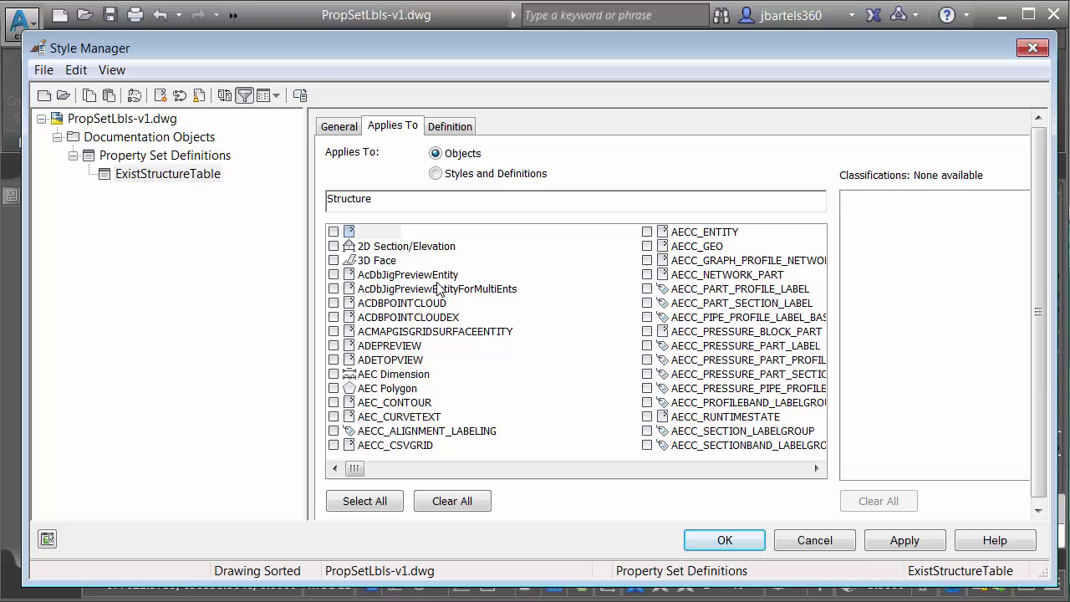
{"action": "left_click_drag", "start_coordinate": [358, 469], "coordinate": [712, 471]}
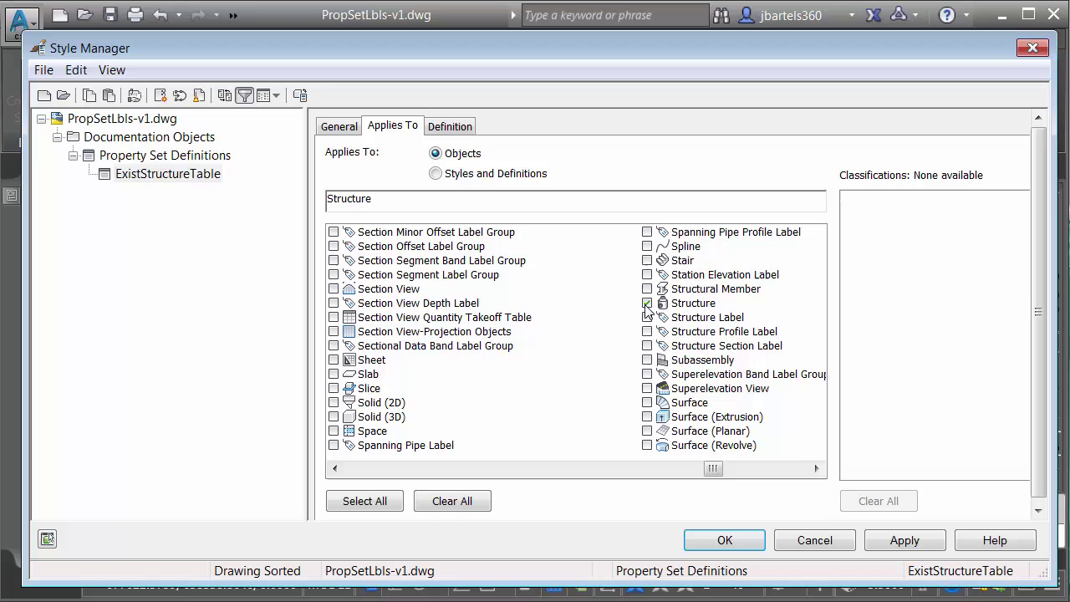
{"action": "left_click", "coordinate": [699, 539]}
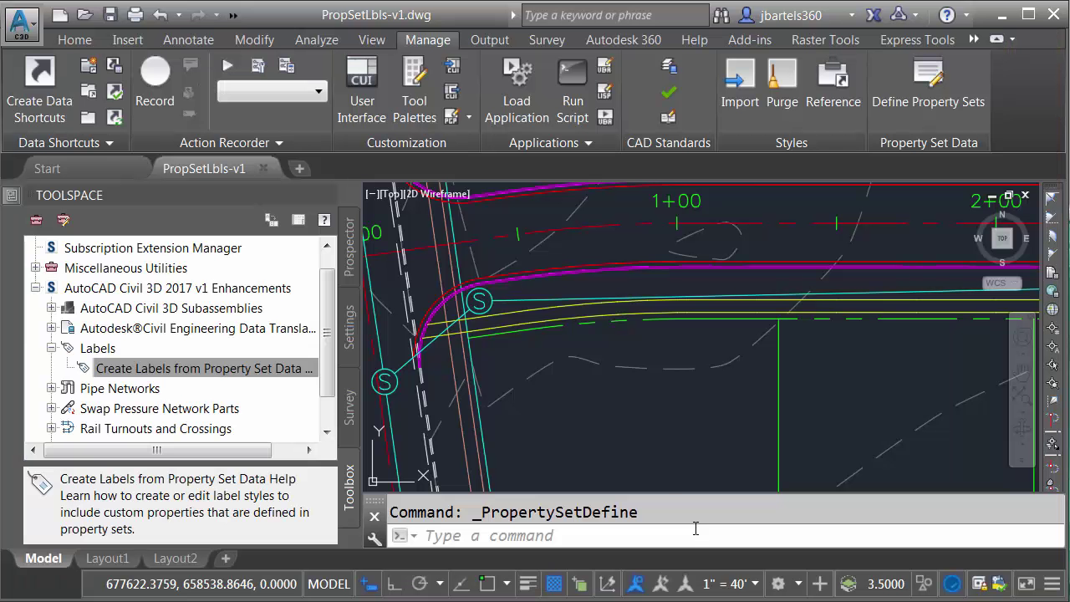
{"action": "scroll", "coordinate": [604, 399], "scroll_direction": "down", "scroll_amount": 5}
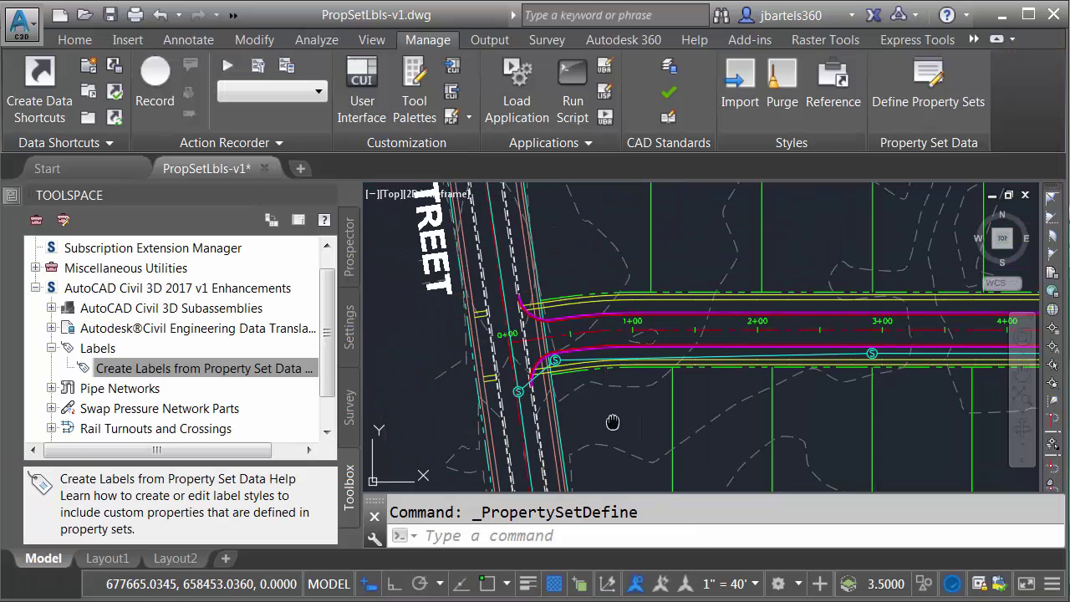
{"action": "middle_click_drag", "start_coordinate": [603, 398], "coordinate": [593, 406]}
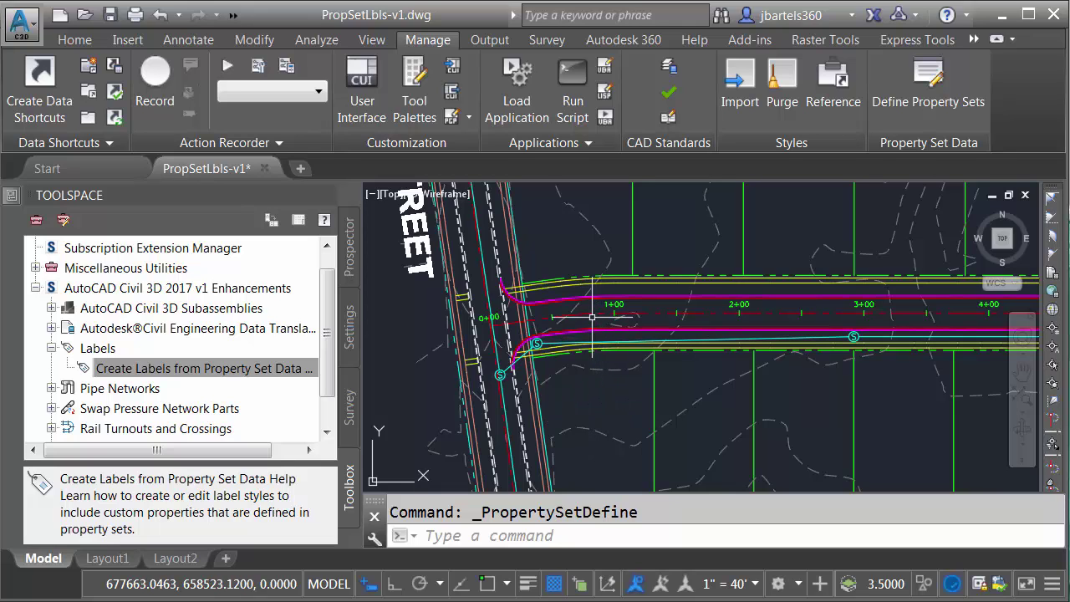
{"action": "scroll", "coordinate": [547, 358], "scroll_direction": "up", "scroll_amount": 3}
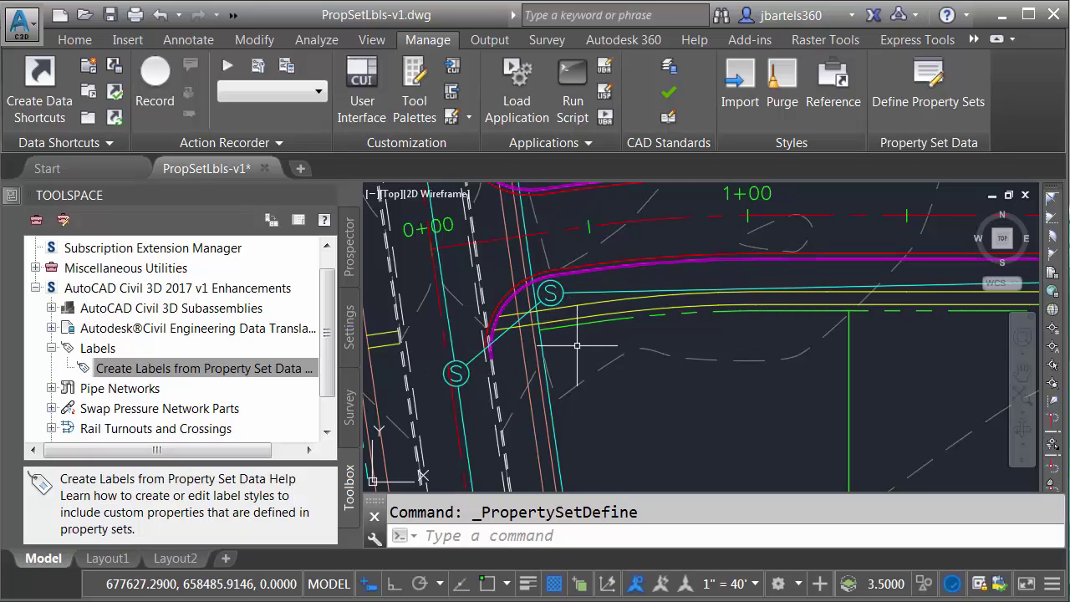
{"action": "mouse_move", "coordinate": [575, 342]}
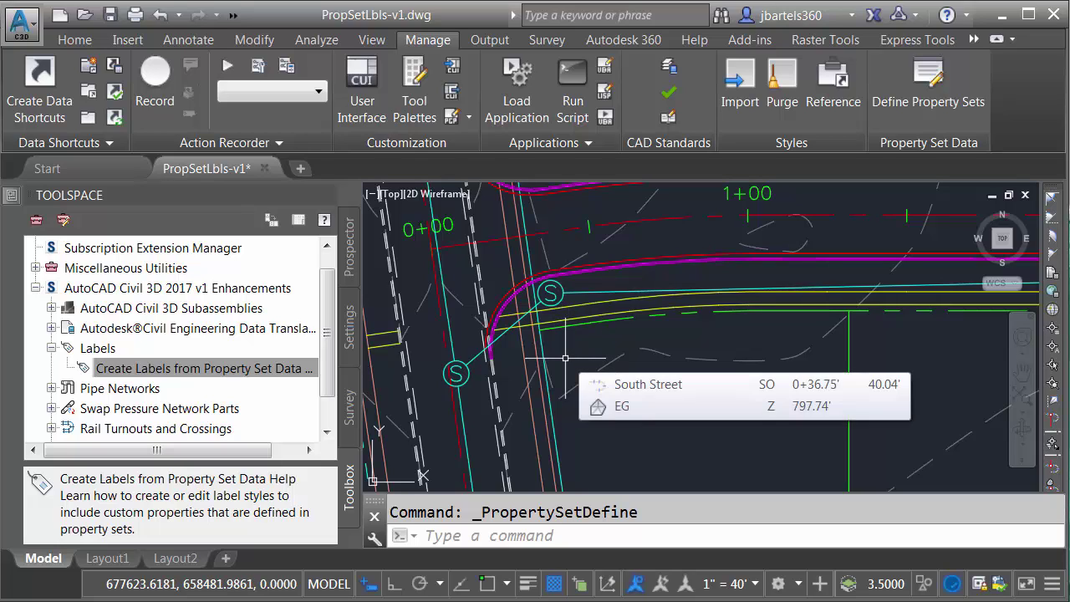
Select the lower sanitary manhole and all structures similar to it.
{"action": "left_click", "coordinate": [457, 374]}
{"action": "right_click", "coordinate": [492, 390]}
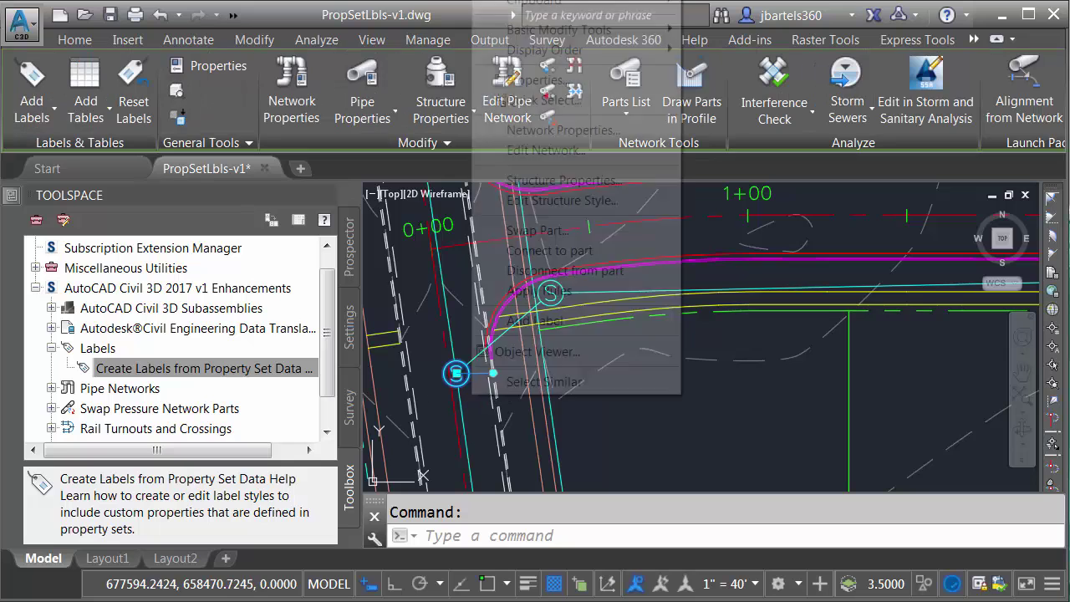
{"action": "left_click", "coordinate": [535, 382]}
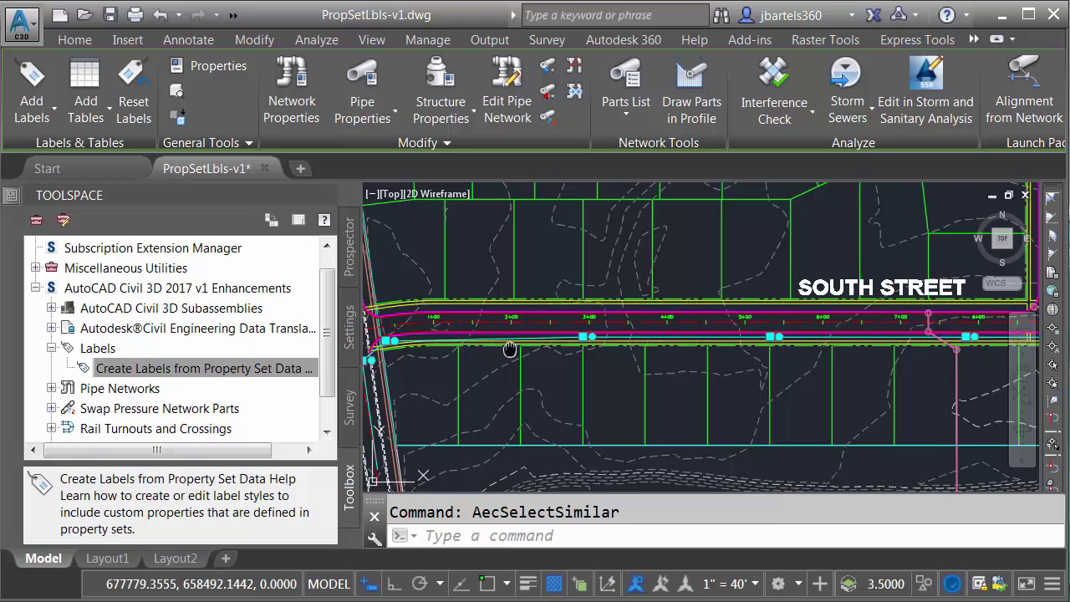
{"action": "middle_click_drag", "start_coordinate": [401, 348], "coordinate": [541, 344]}
{"action": "scroll", "coordinate": [527, 347], "scroll_direction": "up", "scroll_amount": 8}
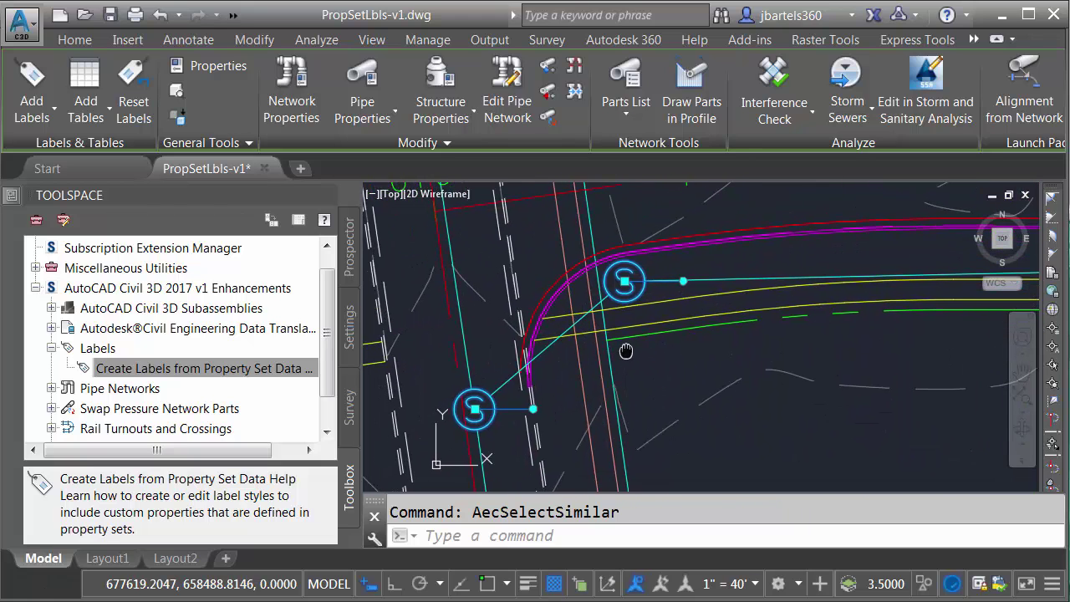
Attach the ExistStructureTable property set to the selected structures and clear the selection.
{"action": "mouse_move", "coordinate": [21, 204]}
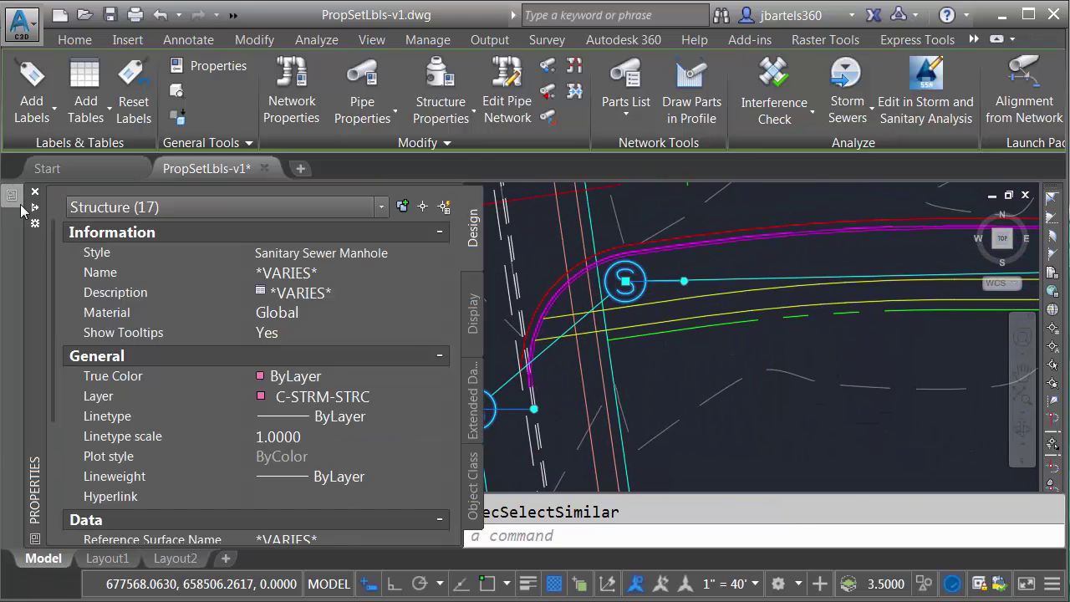
{"action": "left_click", "coordinate": [474, 399]}
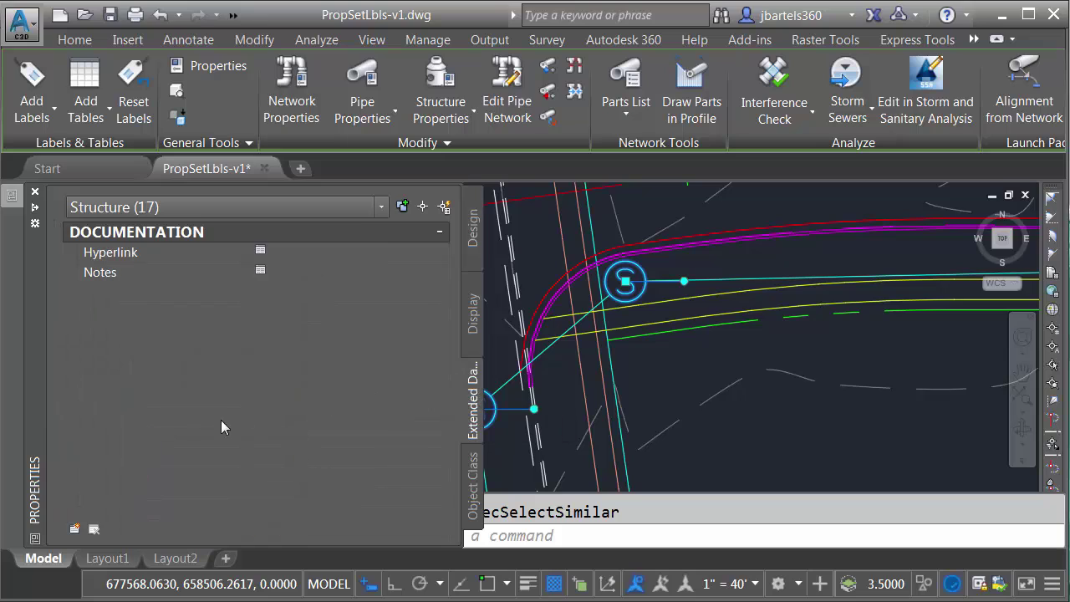
{"action": "left_click", "coordinate": [74, 530]}
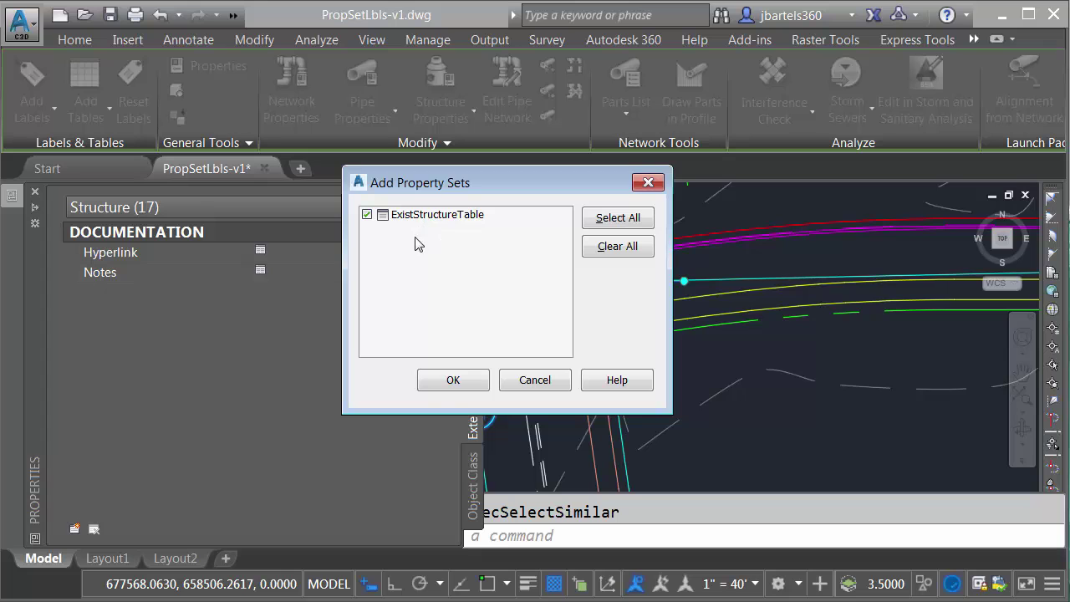
{"action": "left_click", "coordinate": [453, 379]}
{"action": "key", "text": "ctrl+1"}
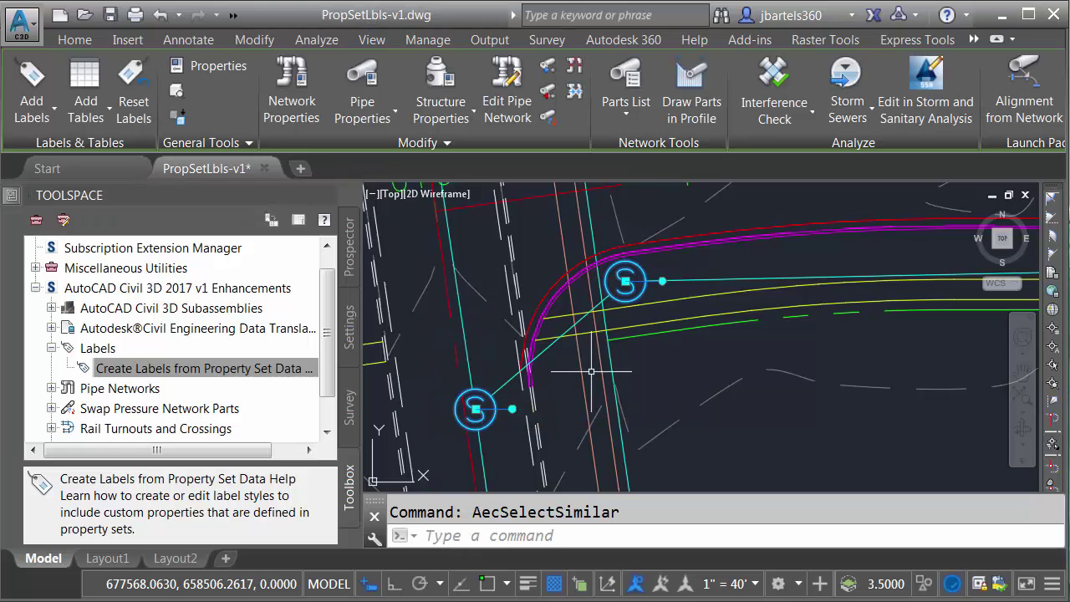
{"action": "key", "text": "Escape"}
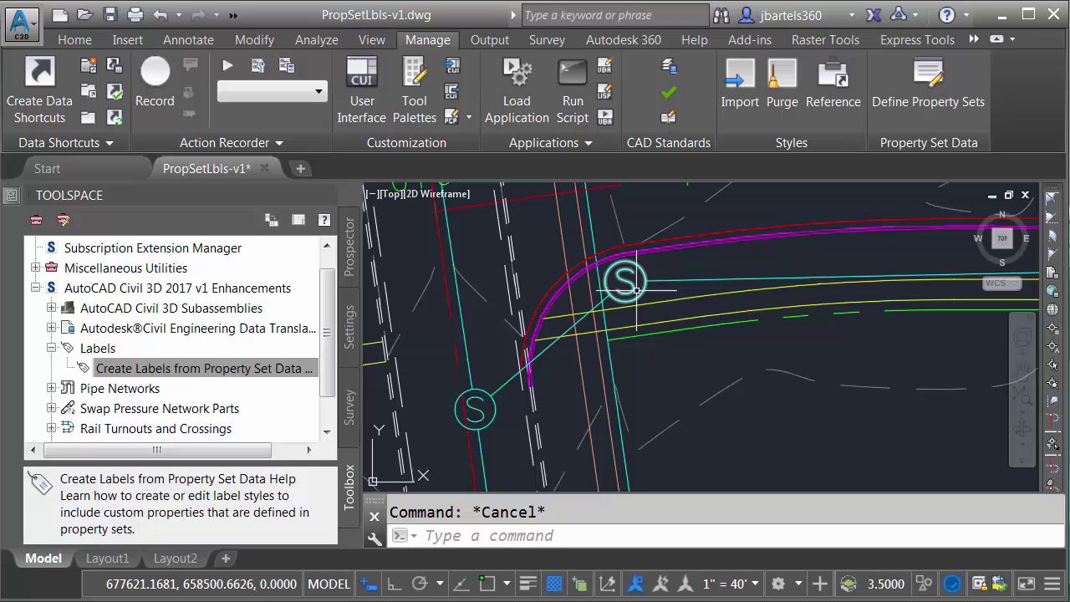
Set the upper manhole's Condition to Fair and Owner to City of Burlington.
{"action": "left_click", "coordinate": [623, 283]}
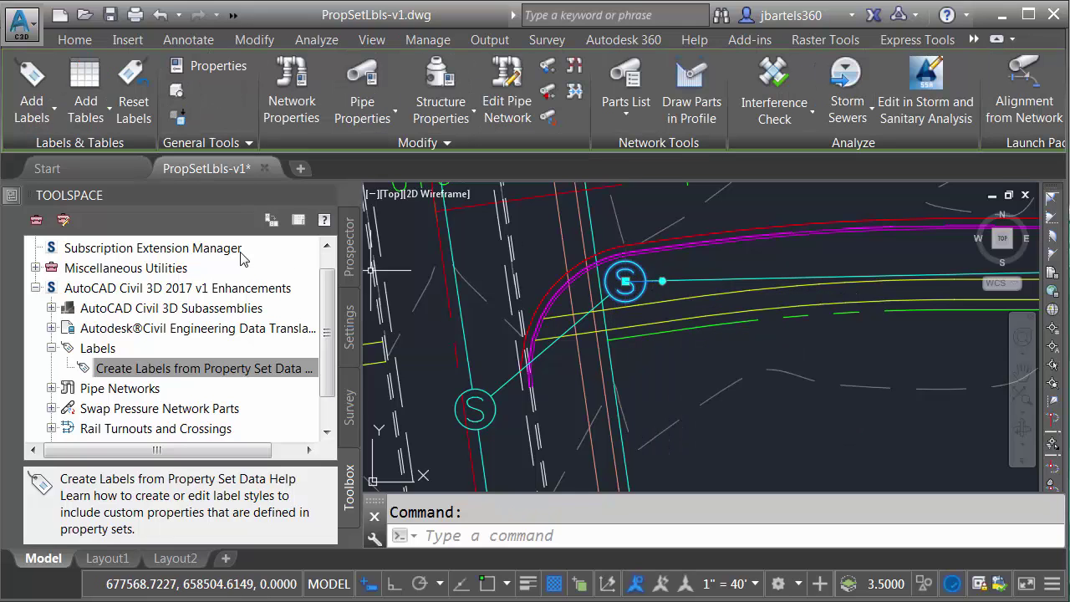
{"action": "key", "text": "ctrl+1"}
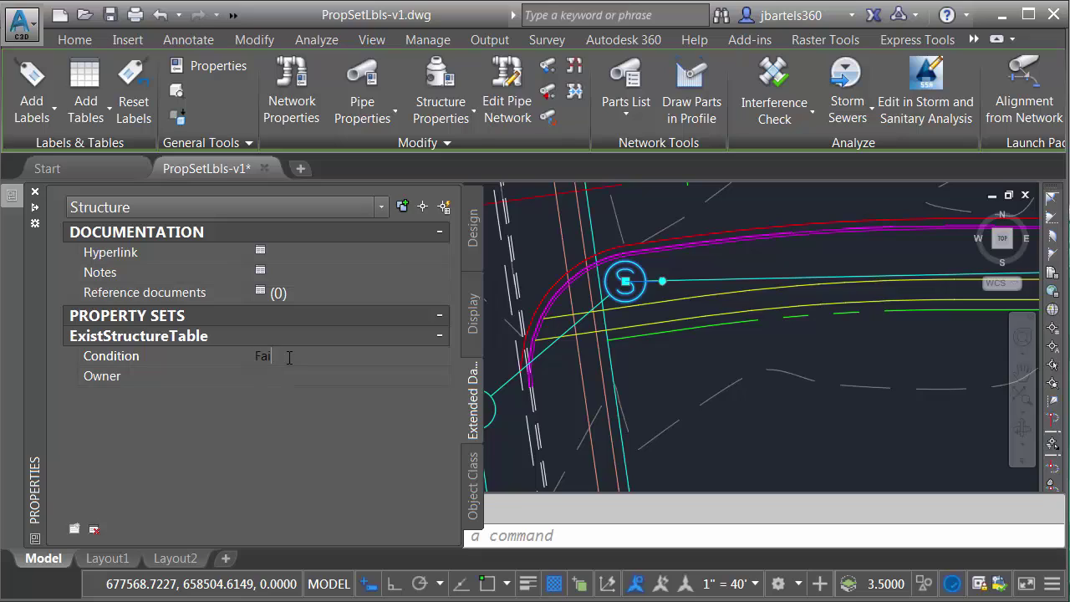
{"action": "key", "text": "Tab"}
{"action": "type", "text": "City of Burling"}
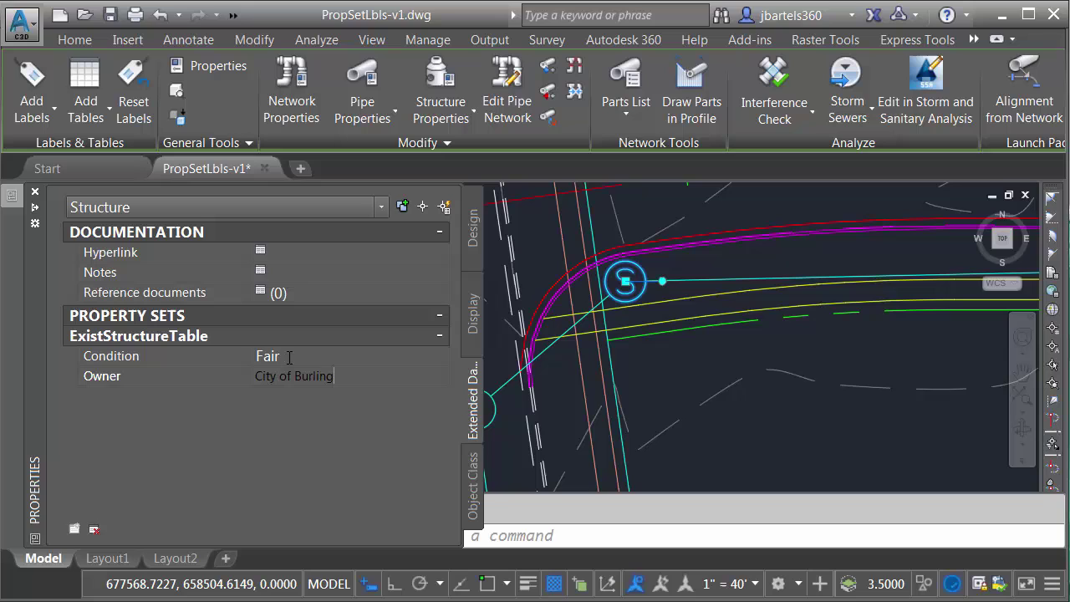
{"action": "key", "text": "Return"}
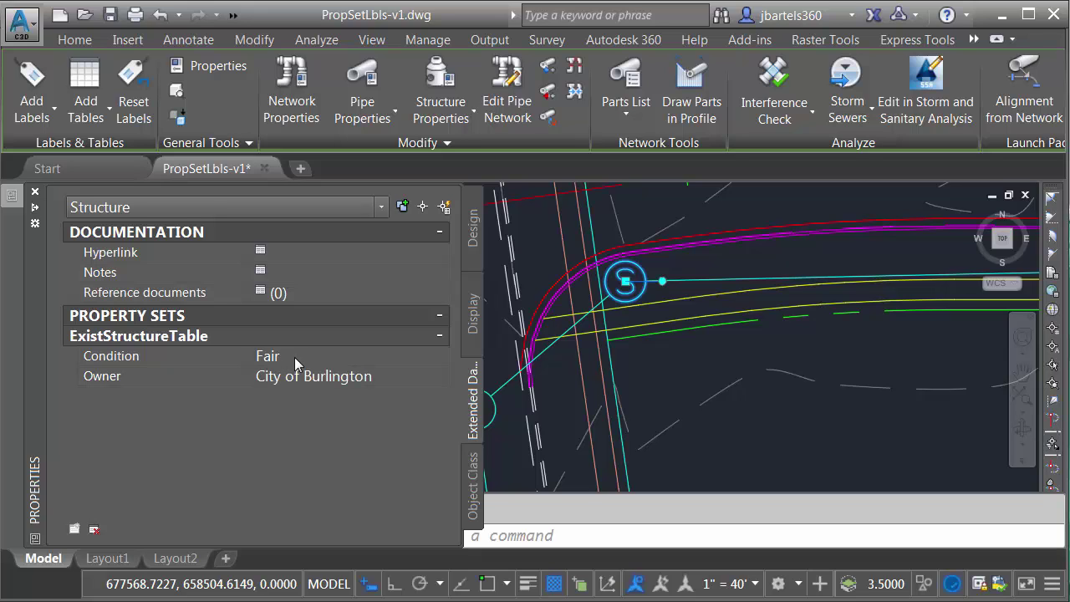
{"action": "key", "text": "Escape"}
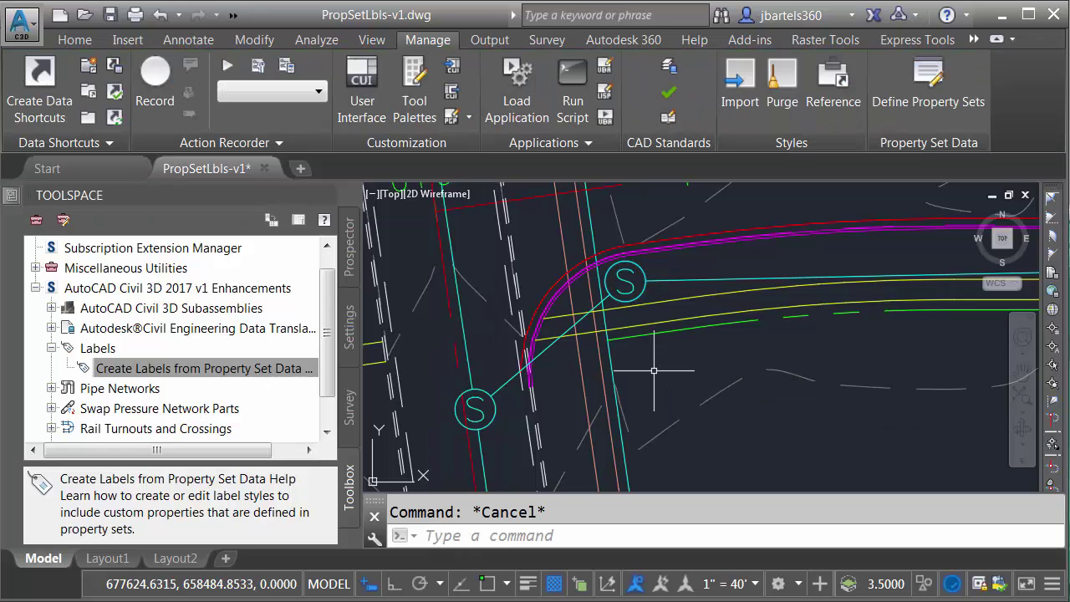
Set the lower manhole's Condition to New.
{"action": "left_click", "coordinate": [494, 420]}
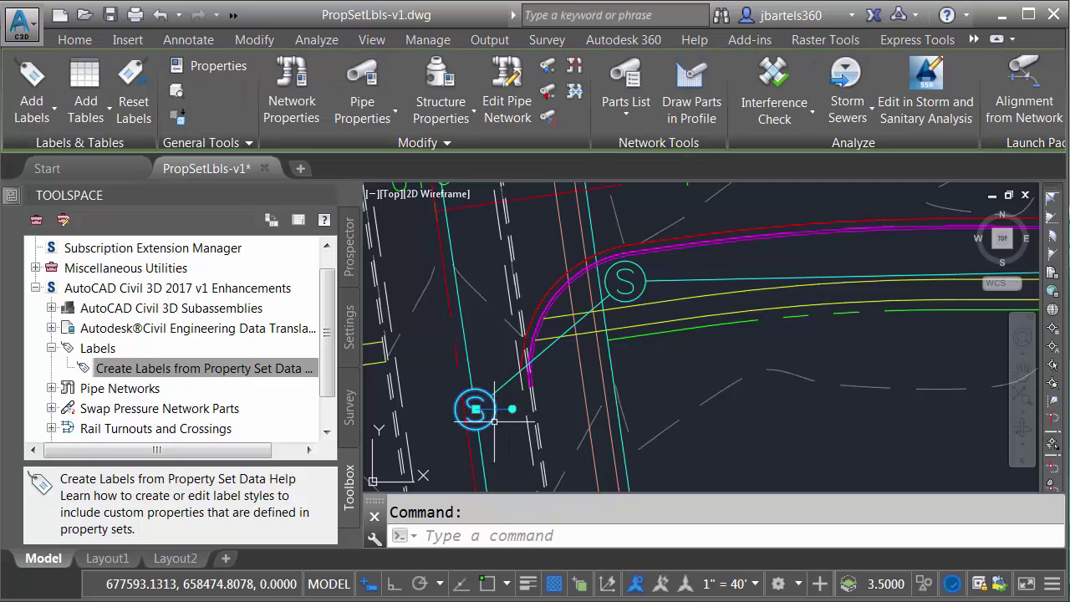
{"action": "key", "text": "ctrl+1"}
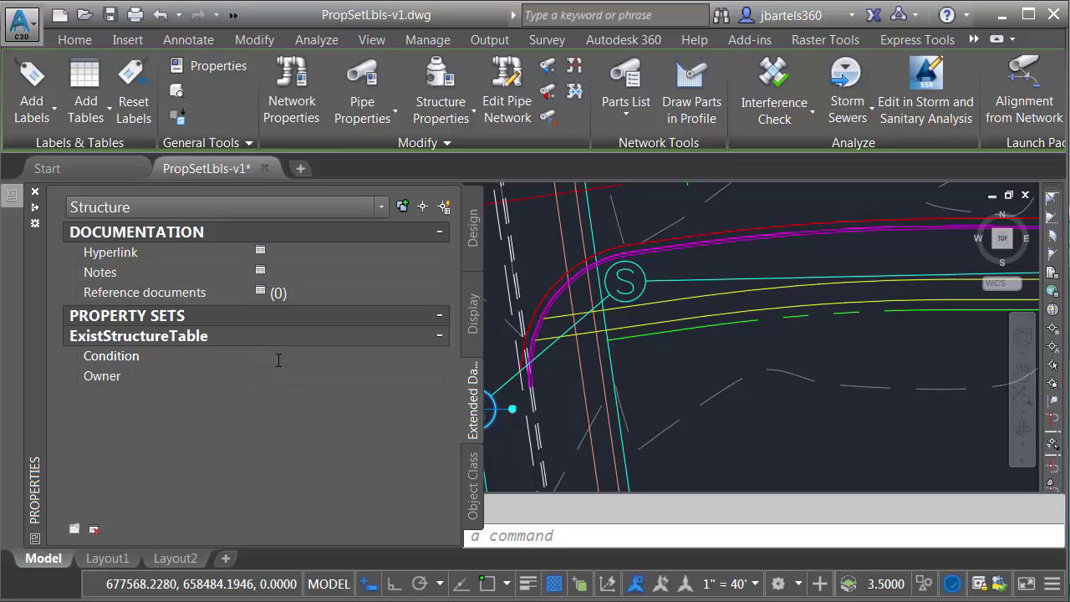
{"action": "key", "text": "Tab"}
{"action": "key", "text": "Escape"}
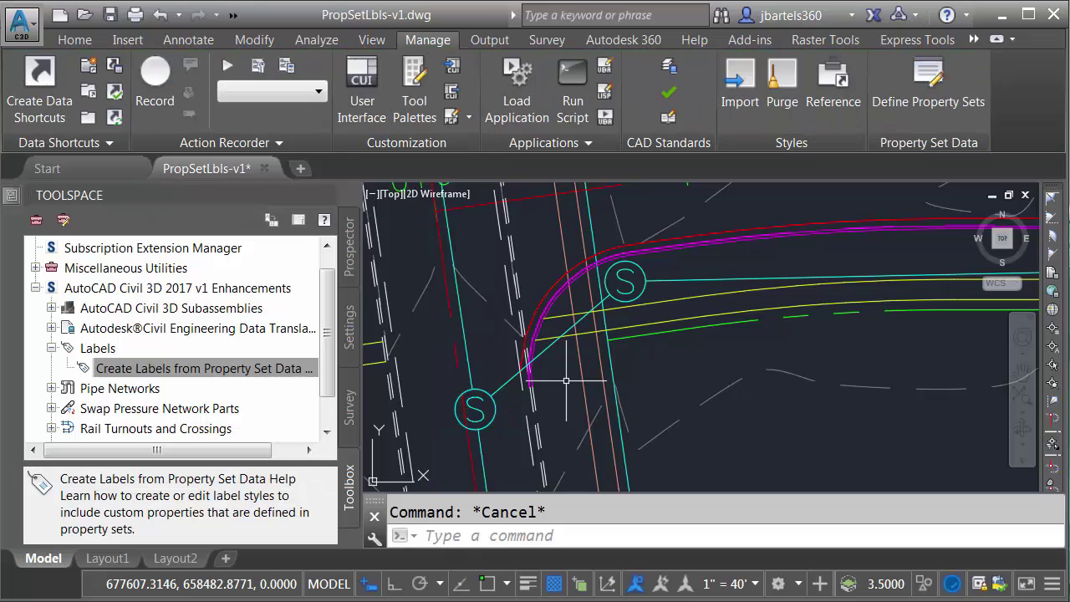
Copy the Owner value City of Burlington and paste it onto all similar structures.
{"action": "left_click", "coordinate": [625, 281]}
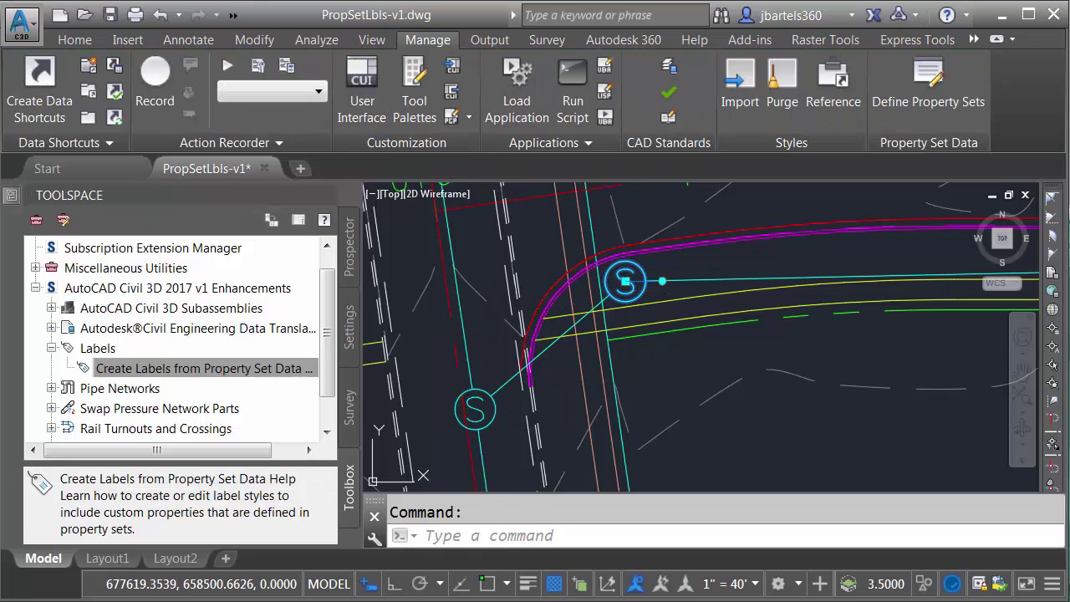
{"action": "mouse_move", "coordinate": [17, 203]}
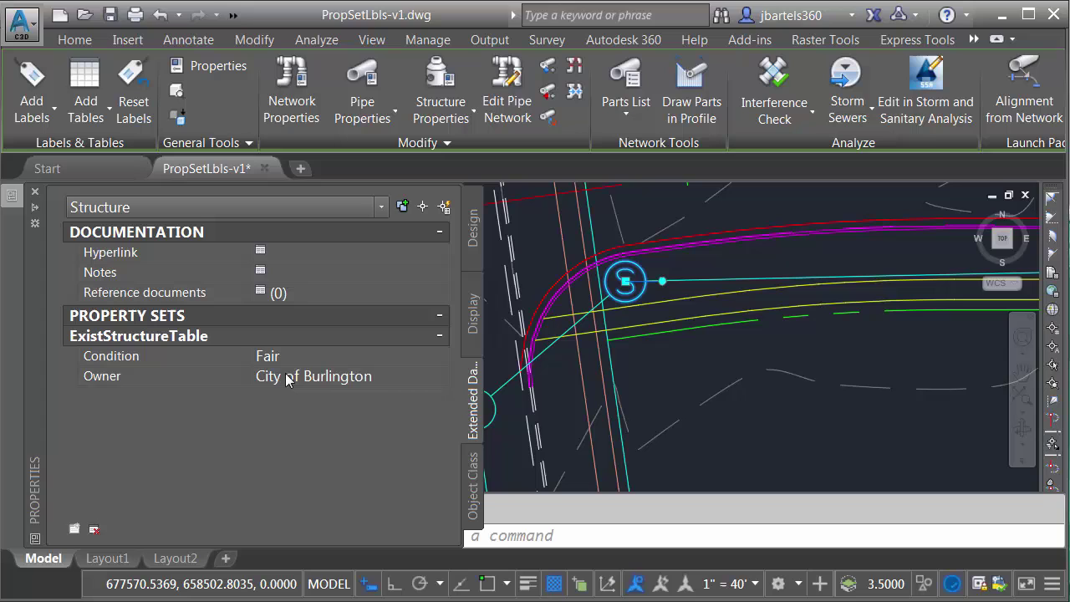
{"action": "left_click", "coordinate": [288, 376]}
{"action": "right_click", "coordinate": [289, 378]}
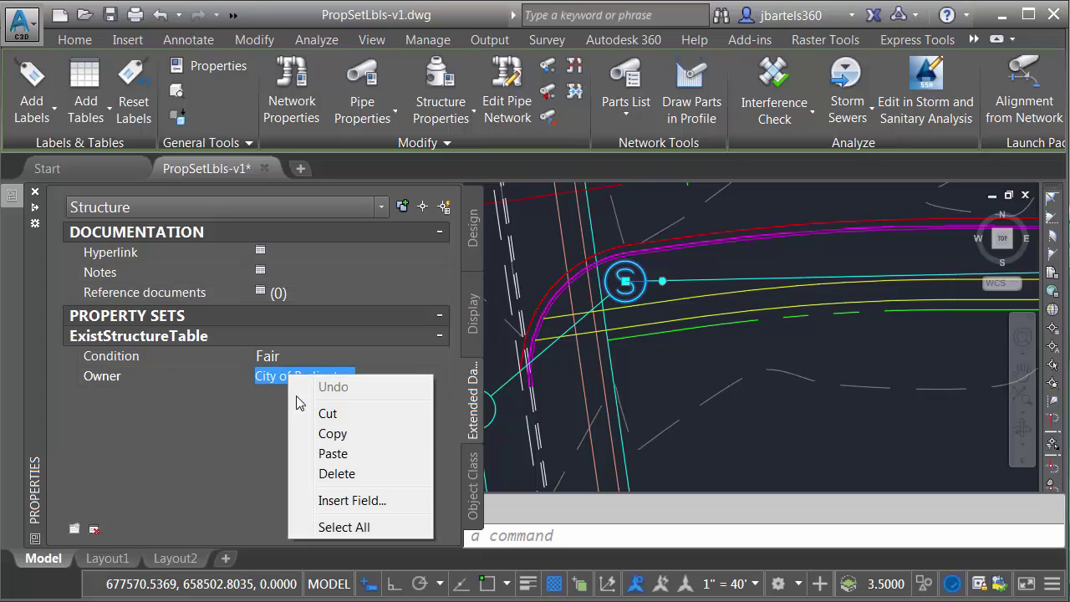
{"action": "left_click", "coordinate": [330, 435]}
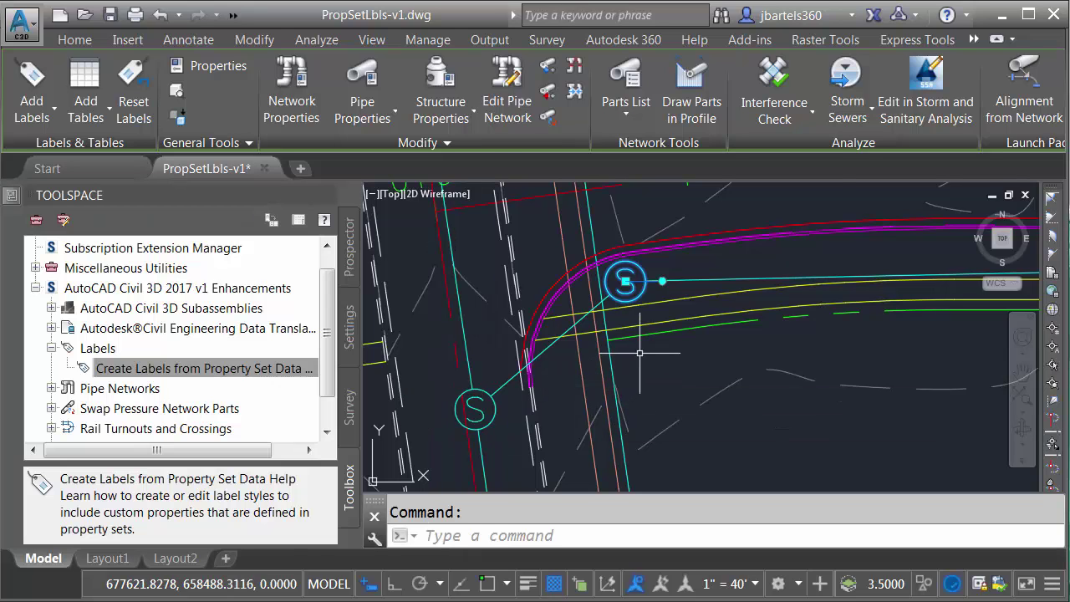
{"action": "right_click", "coordinate": [641, 347]}
{"action": "left_click", "coordinate": [674, 341]}
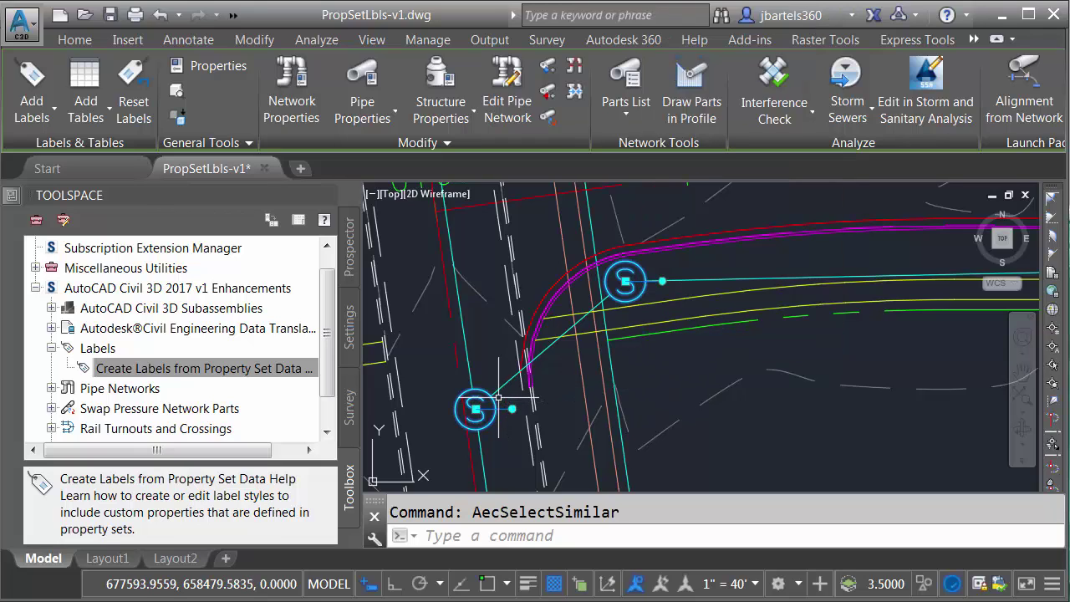
{"action": "mouse_move", "coordinate": [8, 198]}
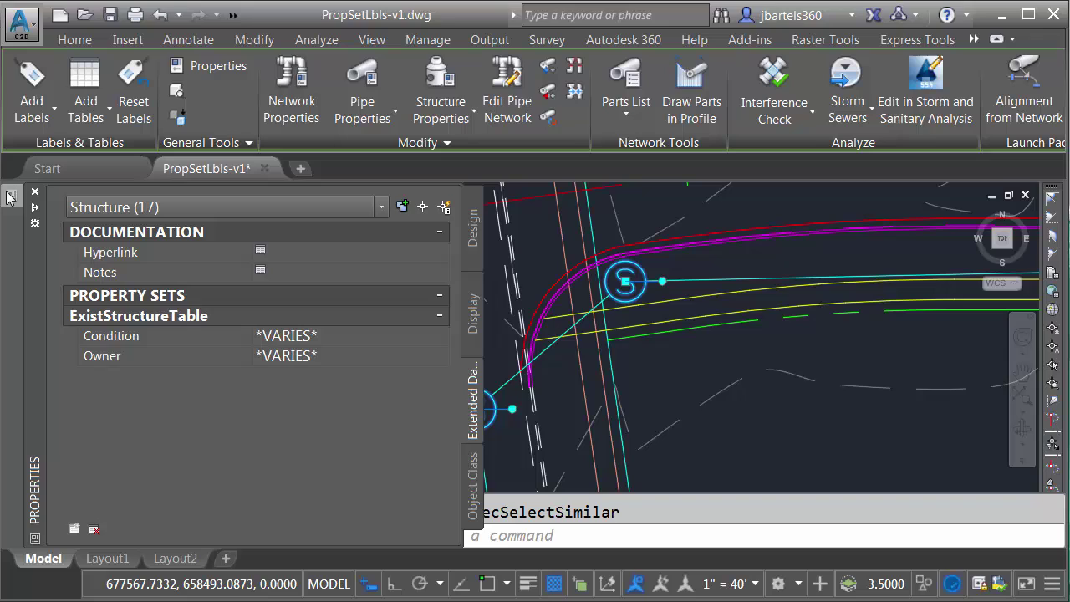
{"action": "right_click", "coordinate": [281, 358]}
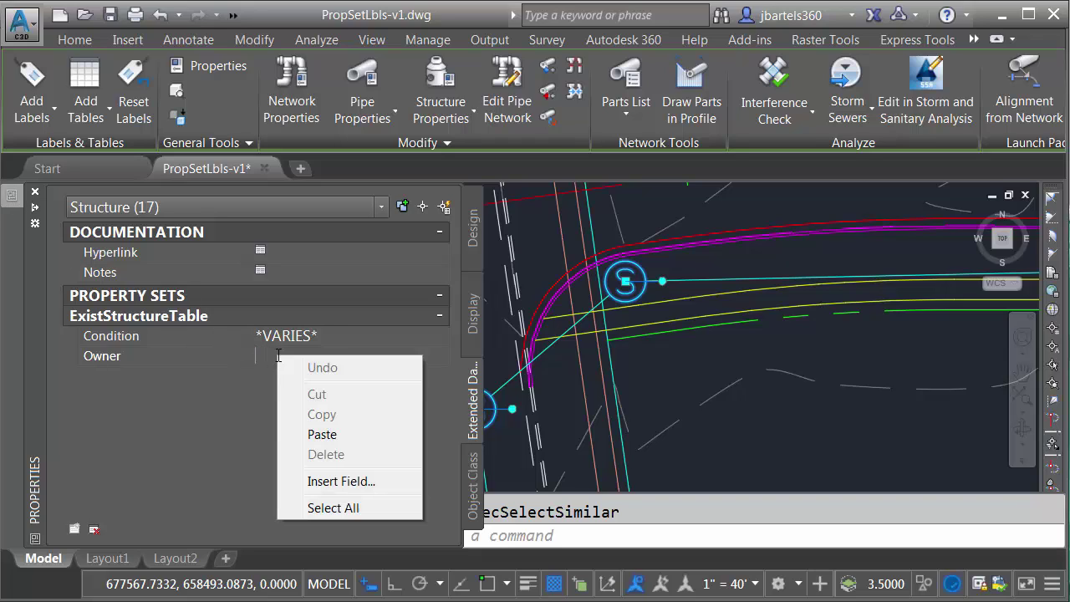
{"action": "left_click", "coordinate": [316, 432]}
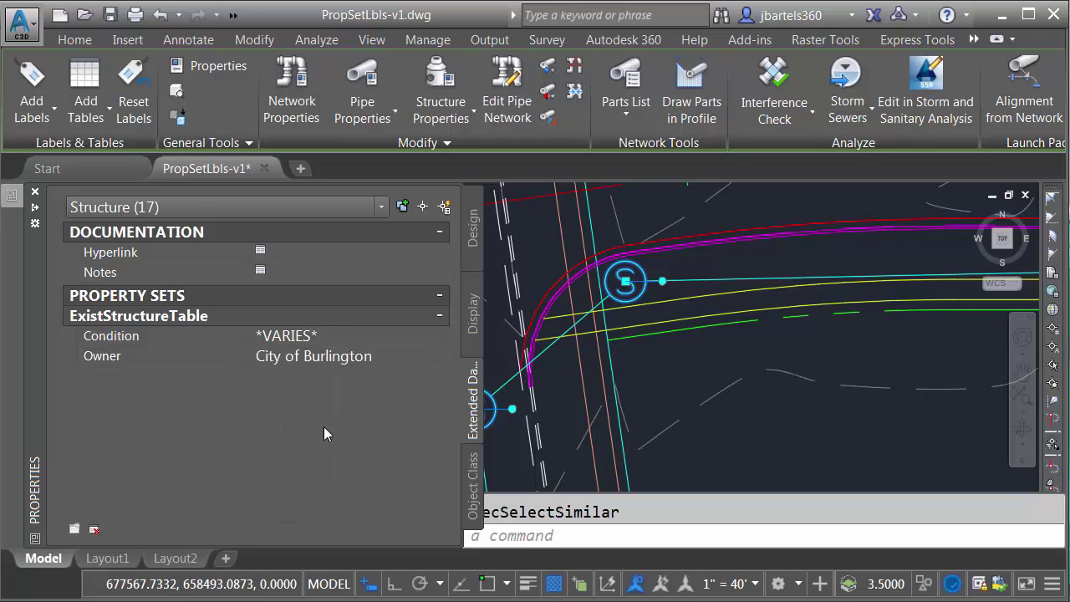
{"action": "key", "text": "Escape"}
Select the lower manhole structure for labelling.
{"action": "key", "text": "alt+m"}
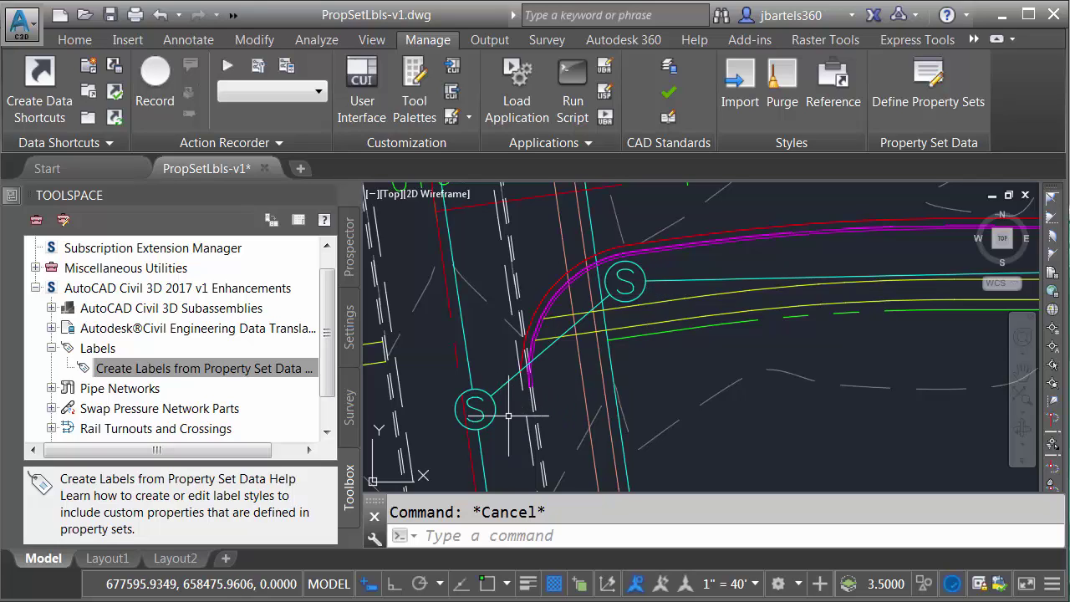
{"action": "mouse_move", "coordinate": [646, 385]}
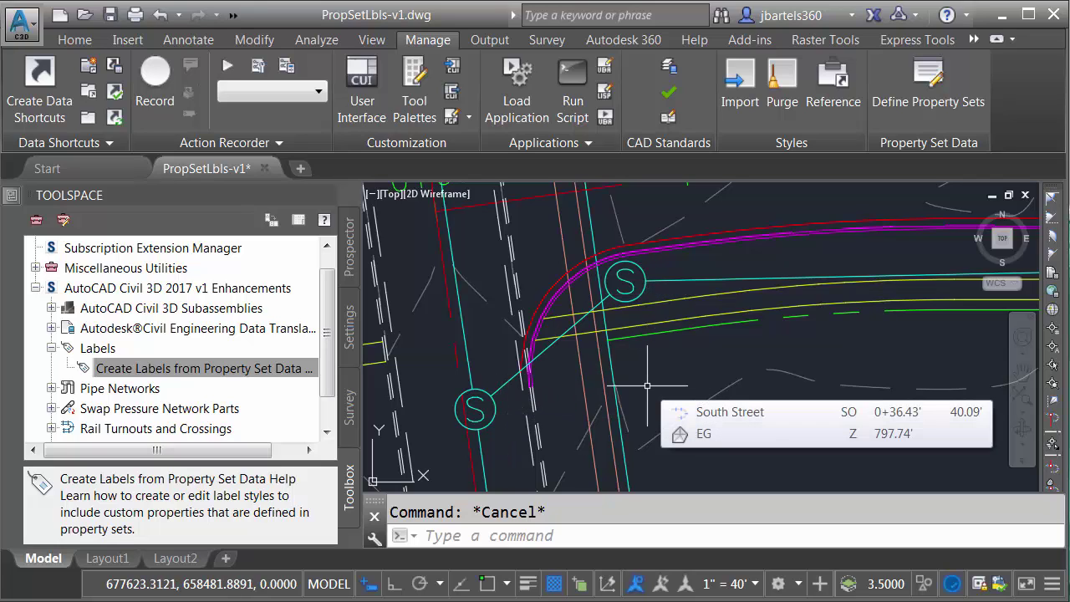
{"action": "left_click", "coordinate": [486, 413]}
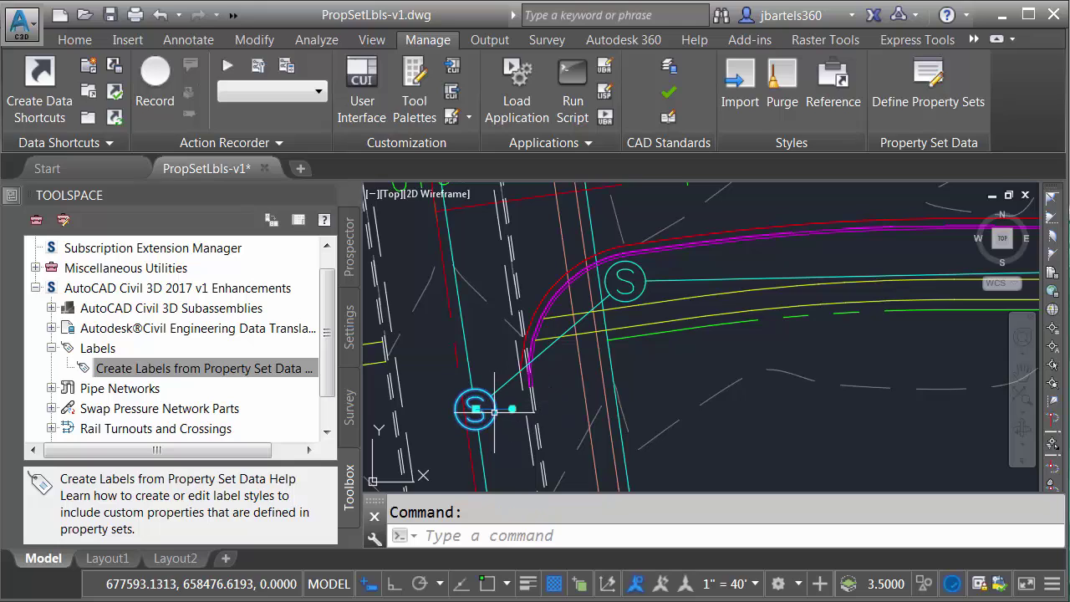
Label the lower manhole MH-01 using a Single Part Plan label with Name Only (Sanitary) style.
{"action": "left_click", "coordinate": [33, 94]}
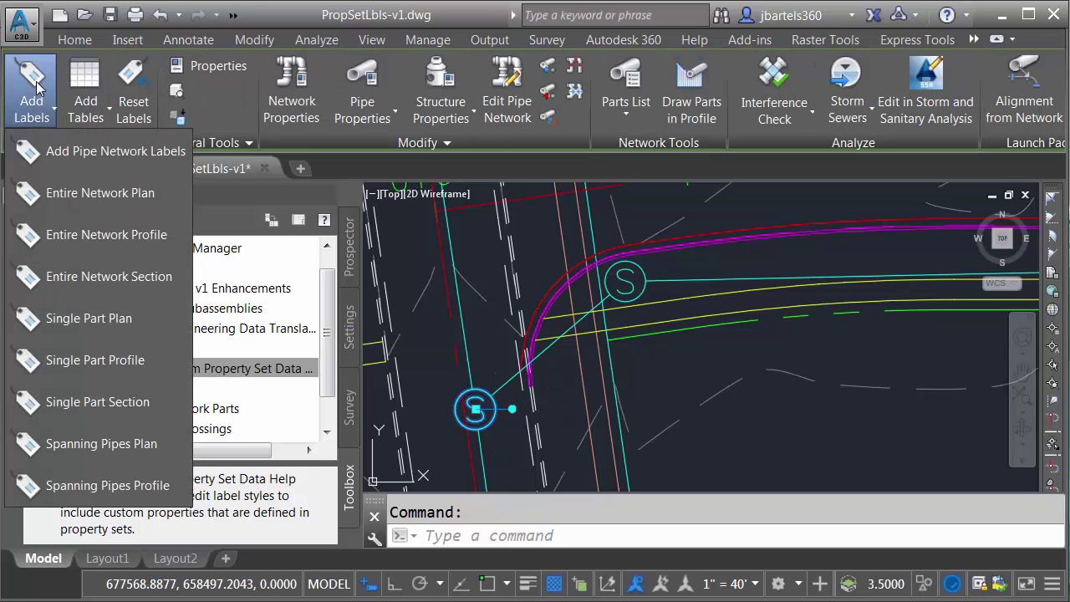
{"action": "left_click", "coordinate": [100, 151]}
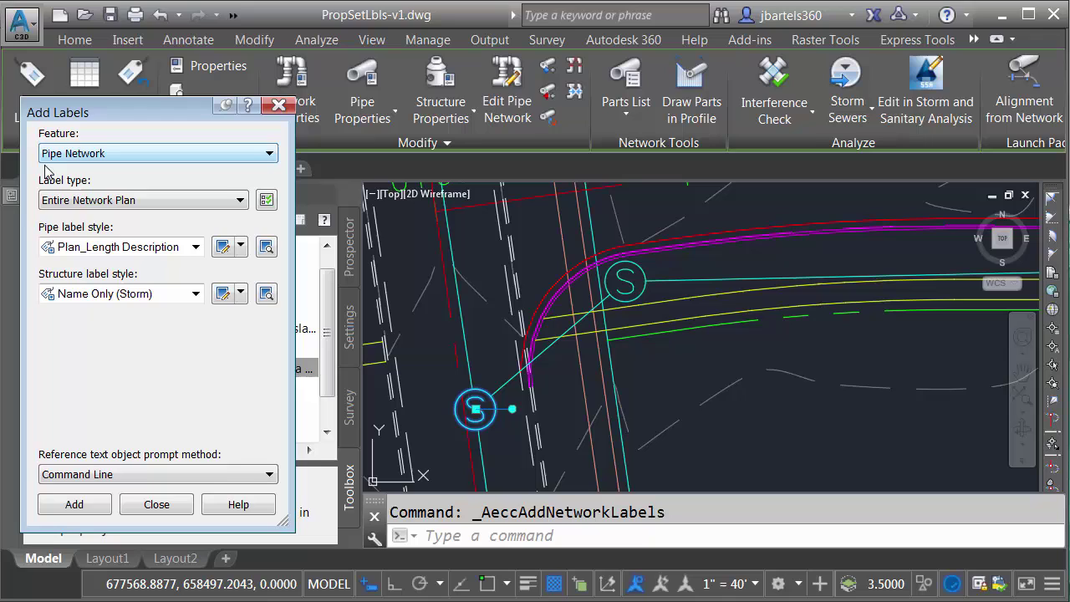
{"action": "left_click", "coordinate": [47, 204]}
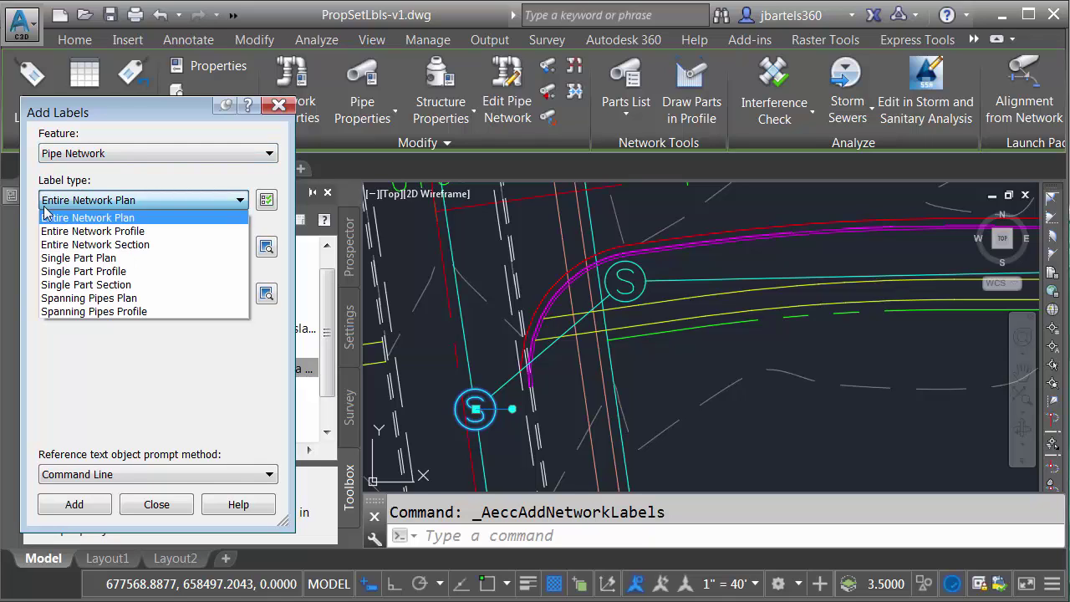
{"action": "left_click", "coordinate": [46, 259]}
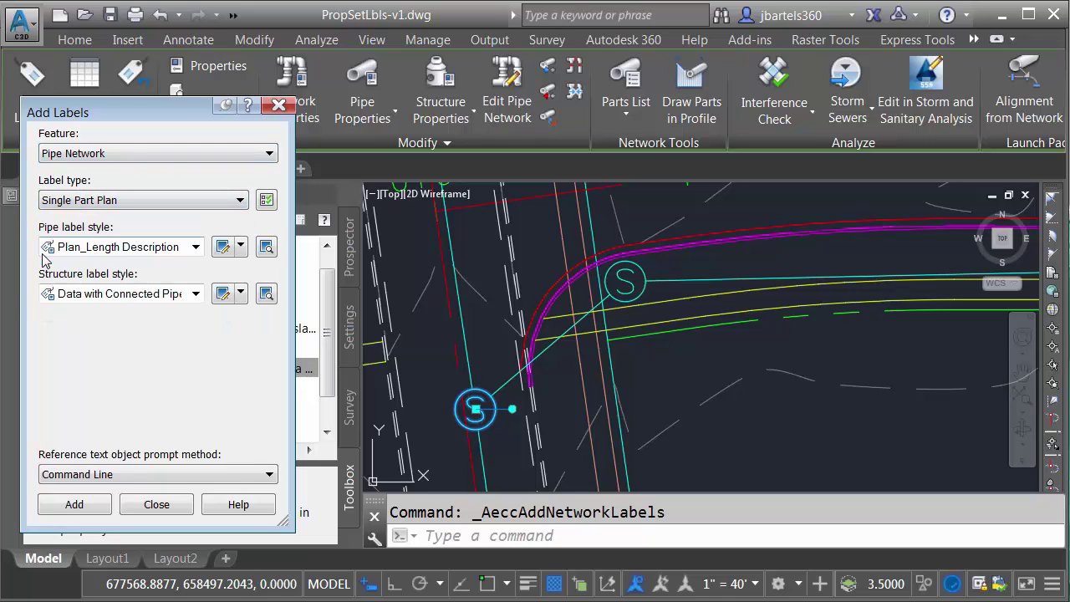
{"action": "left_click", "coordinate": [195, 294]}
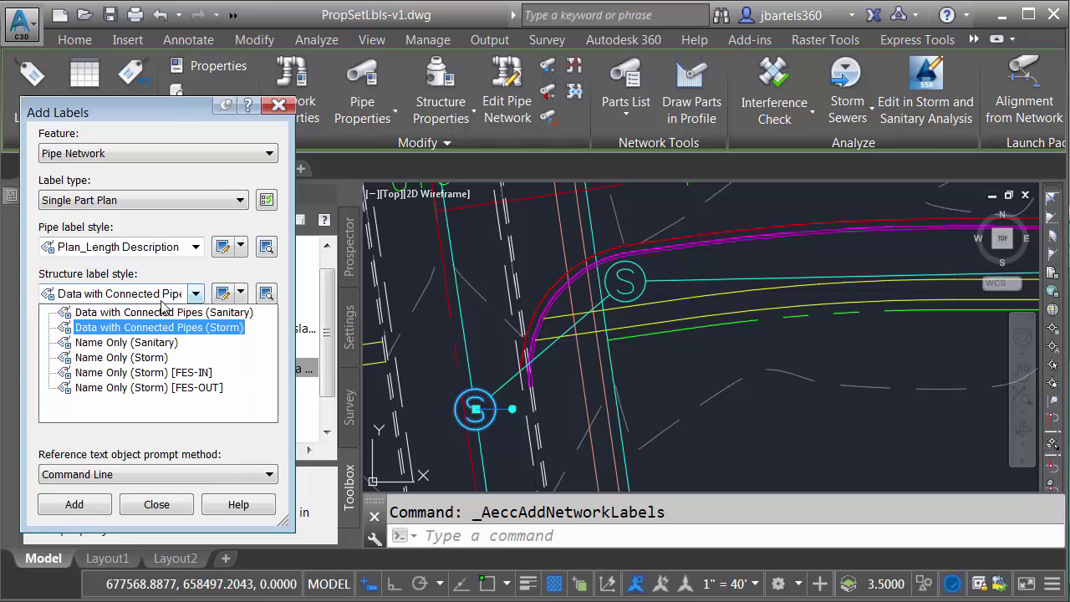
{"action": "left_click", "coordinate": [117, 342]}
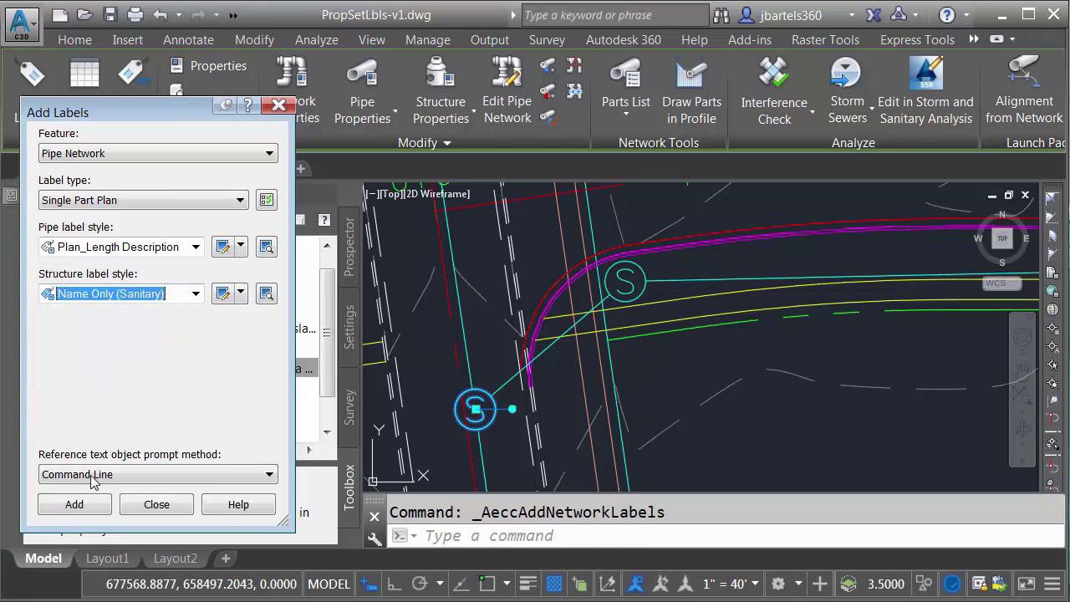
{"action": "left_click", "coordinate": [74, 504]}
{"action": "left_click", "coordinate": [475, 408]}
{"action": "key", "text": "Escape"}
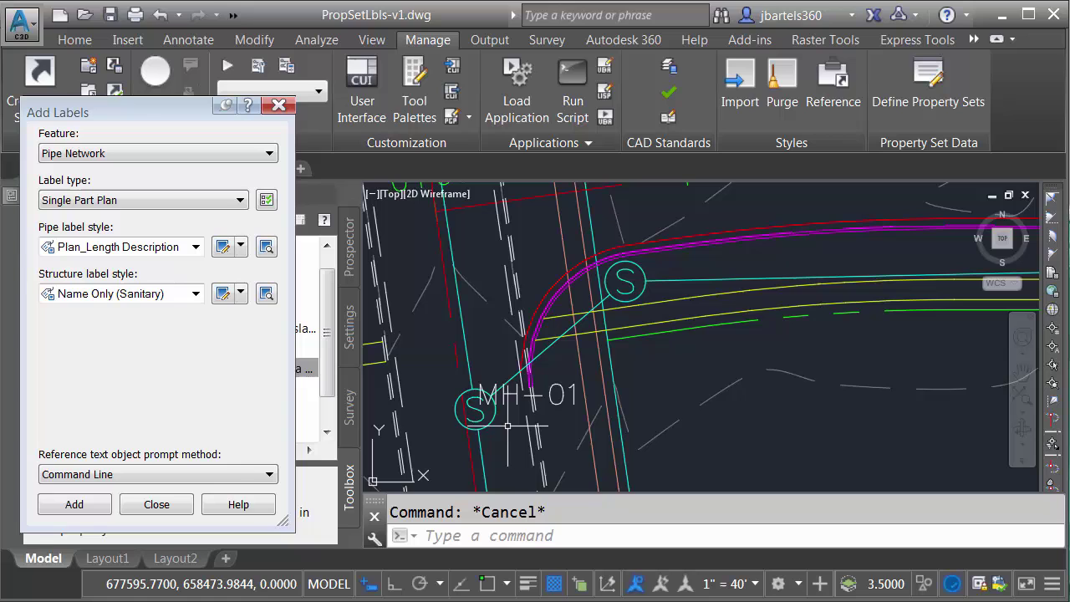
Move the MH-01 label to the right of its manhole.
{"action": "left_click", "coordinate": [475, 408]}
{"action": "left_click", "coordinate": [475, 408]}
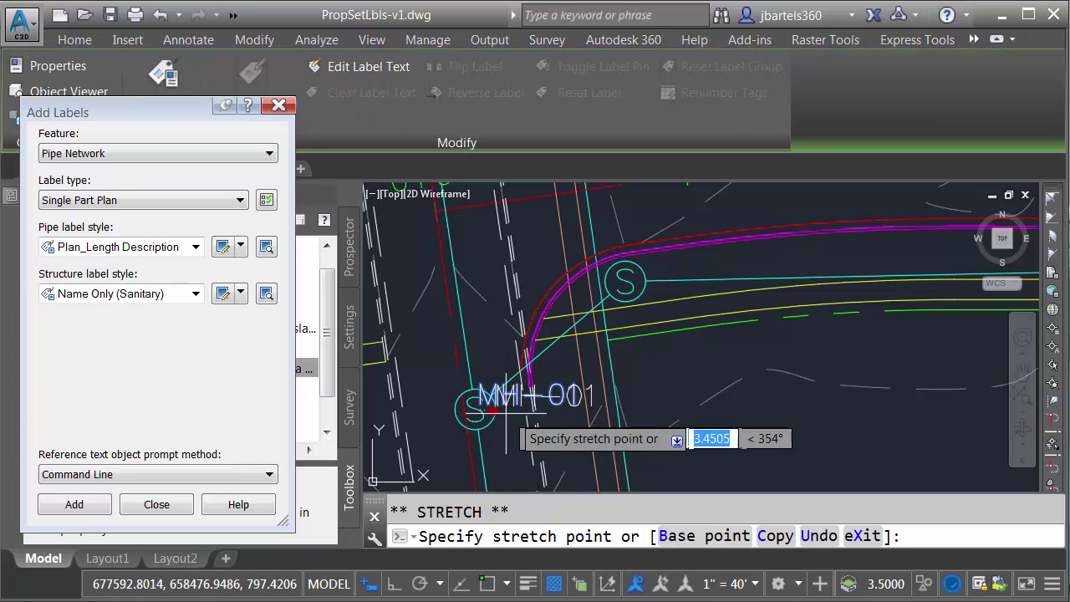
{"action": "left_click", "coordinate": [674, 457]}
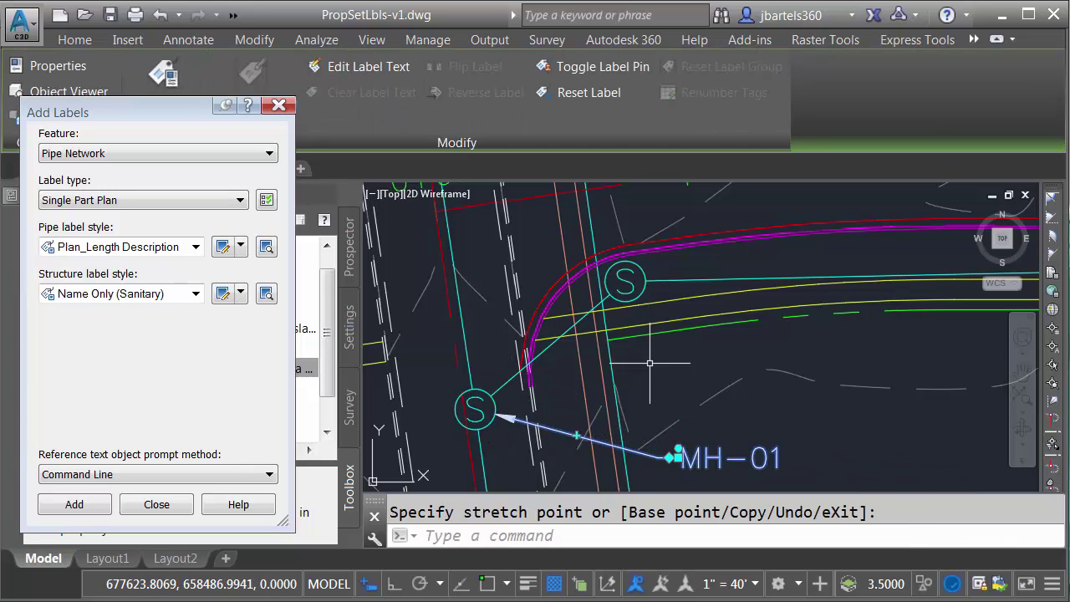
{"action": "key", "text": "Escape"}
{"action": "key", "text": "Escape"}
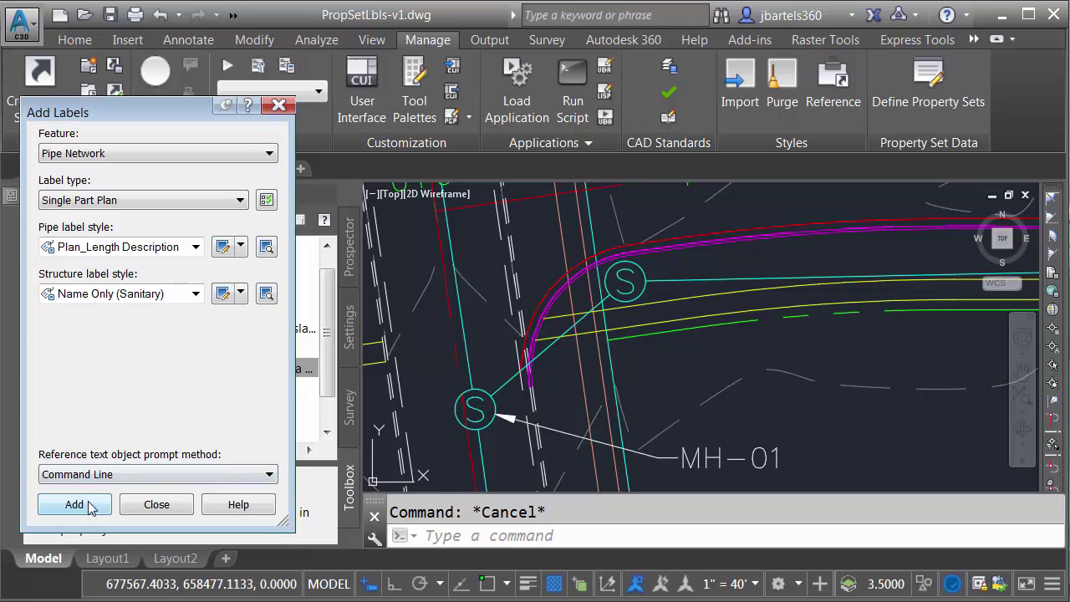
Label the upper manhole MH-02 and drag its label to the right of the structure.
{"action": "left_click", "coordinate": [74, 504]}
{"action": "left_click", "coordinate": [640, 289]}
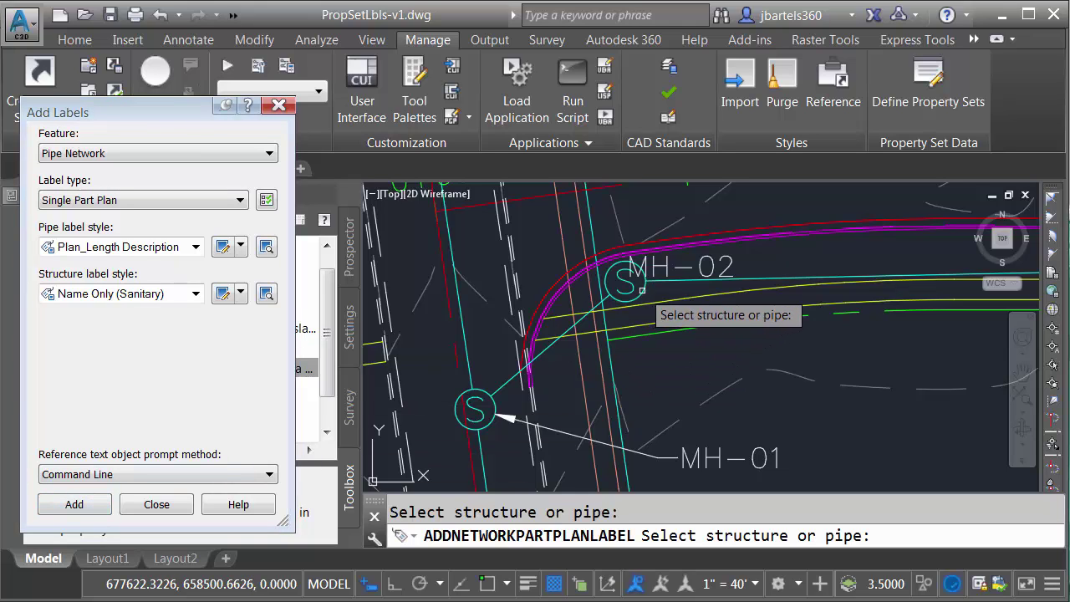
{"action": "key", "text": "Escape"}
{"action": "left_click", "coordinate": [621, 276]}
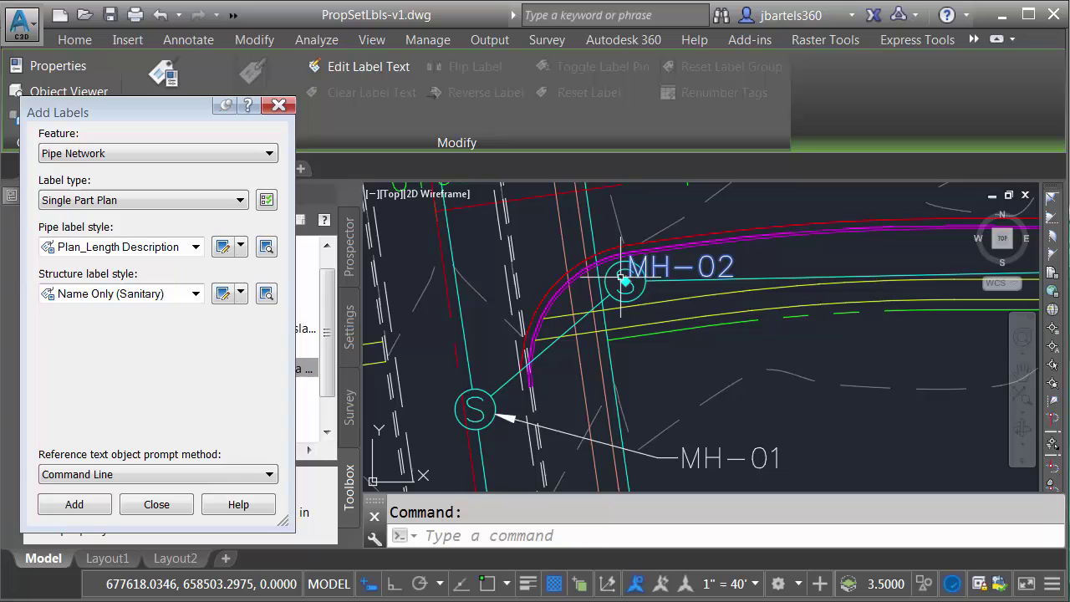
{"action": "left_click", "coordinate": [623, 281]}
{"action": "scroll", "coordinate": [690, 292], "scroll_direction": "down", "scroll_amount": 2}
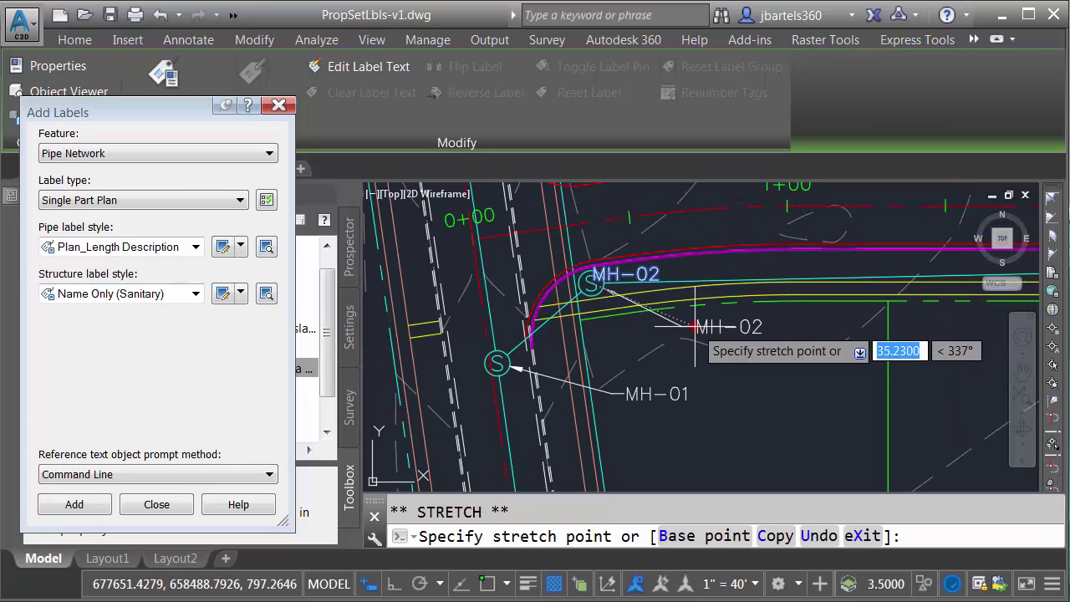
{"action": "left_click", "coordinate": [699, 326]}
{"action": "key", "text": "Escape"}
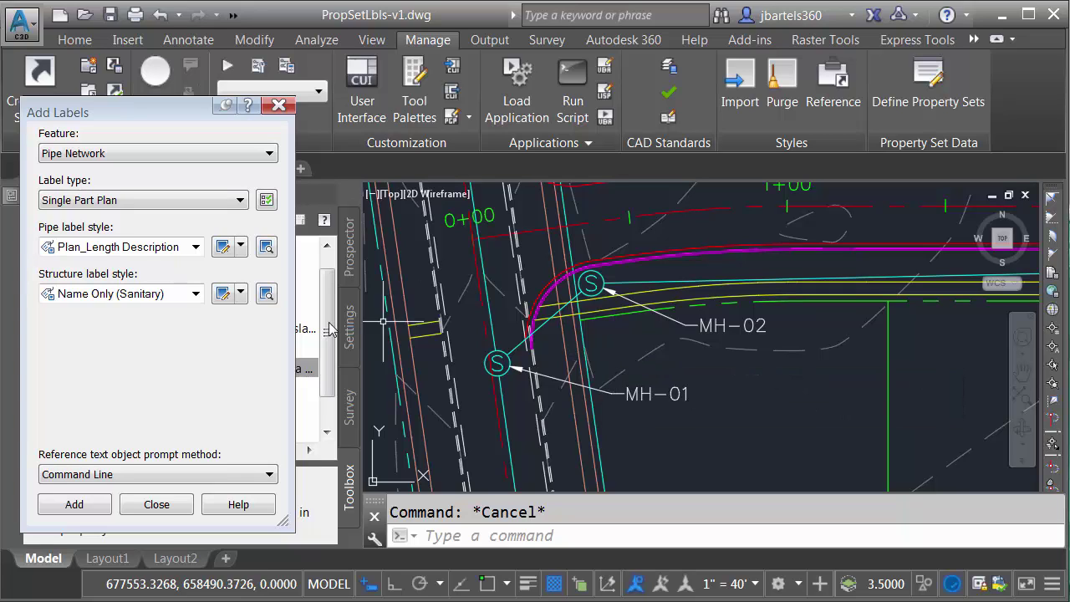
Open the Name Only (Sanitary) style's label contents and place the cursor after the name field.
{"action": "left_click", "coordinate": [221, 293]}
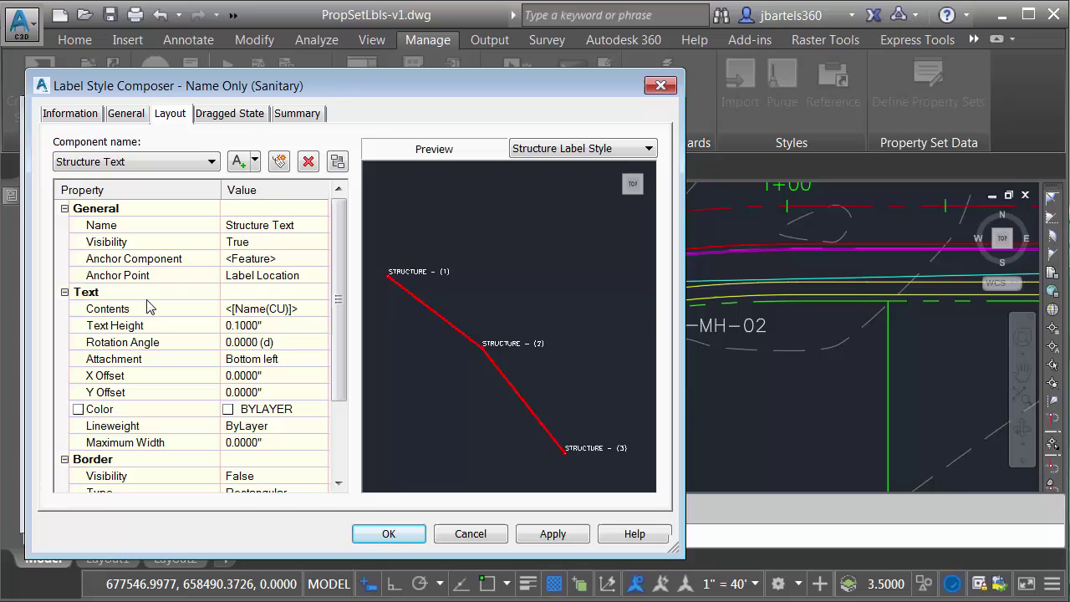
{"action": "left_click", "coordinate": [303, 309]}
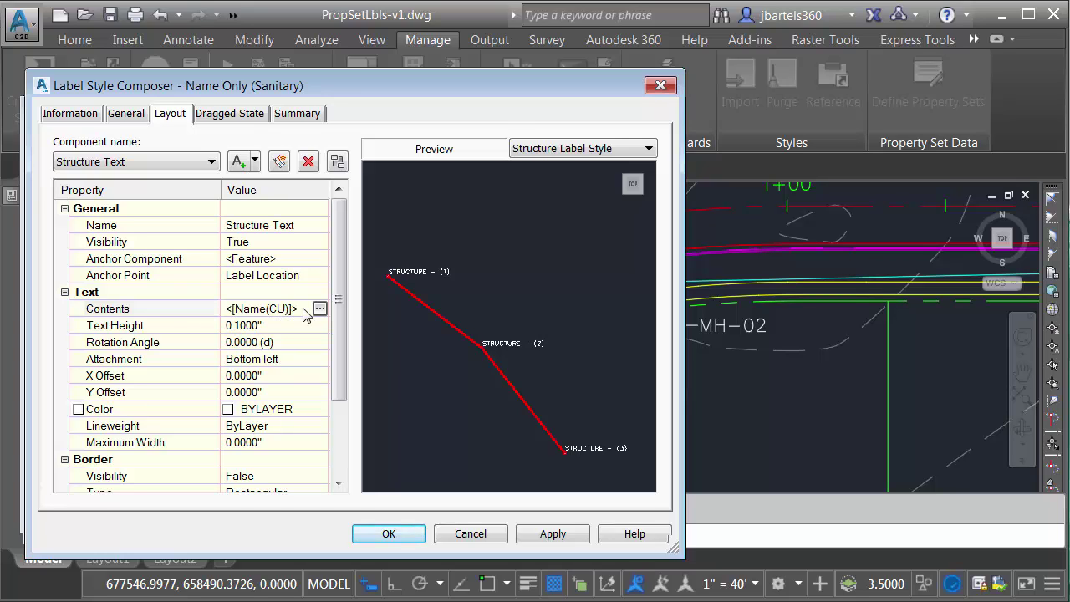
{"action": "left_click", "coordinate": [320, 309]}
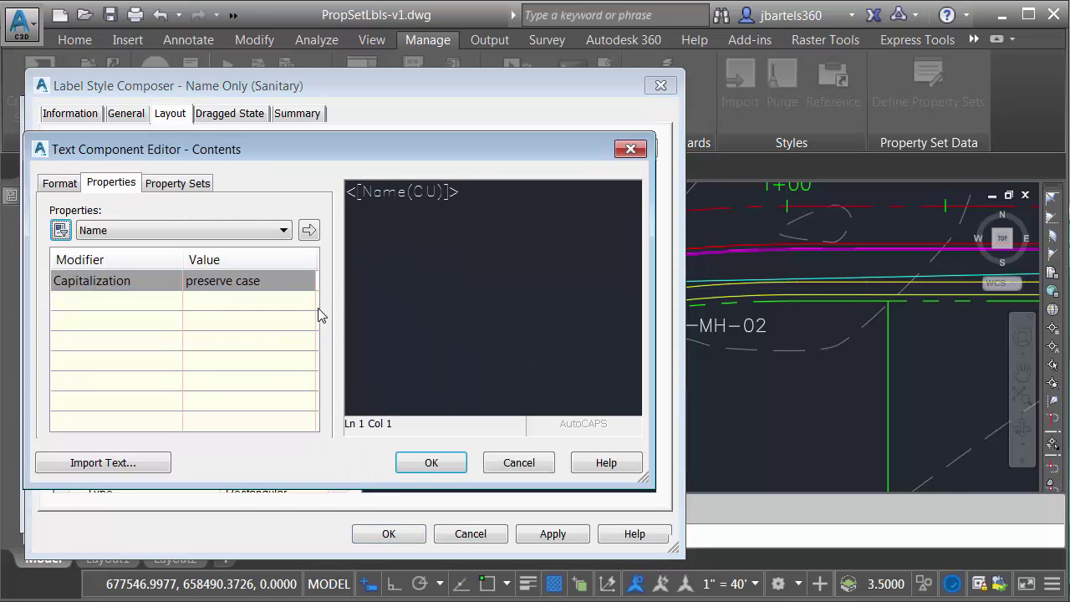
{"action": "left_click", "coordinate": [473, 193]}
Insert the ExistStructureTable Owner property field into the label text.
{"action": "left_click", "coordinate": [176, 187]}
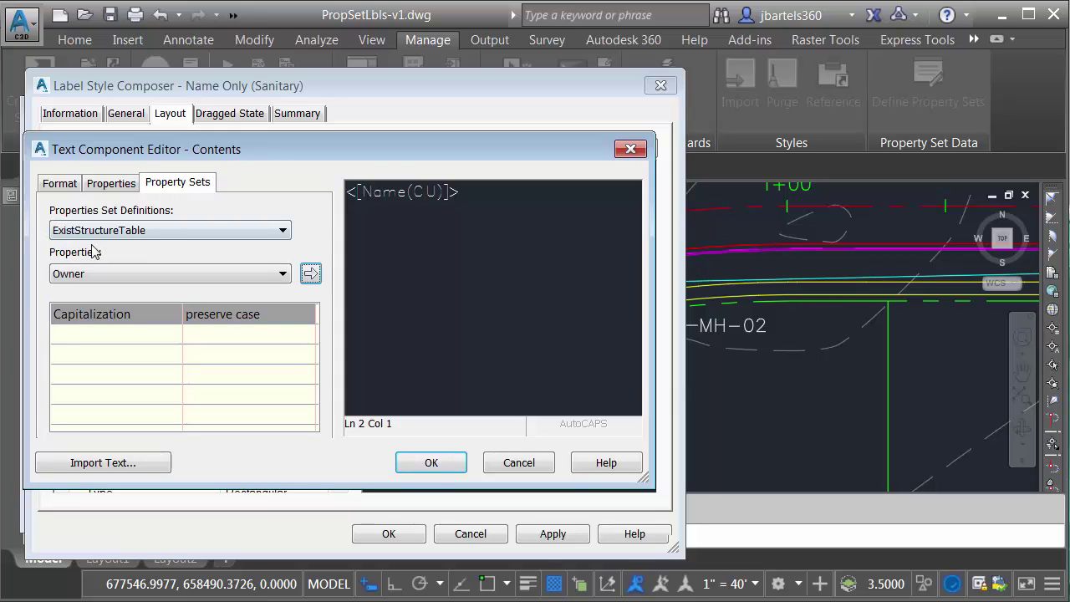
{"action": "left_click", "coordinate": [158, 232]}
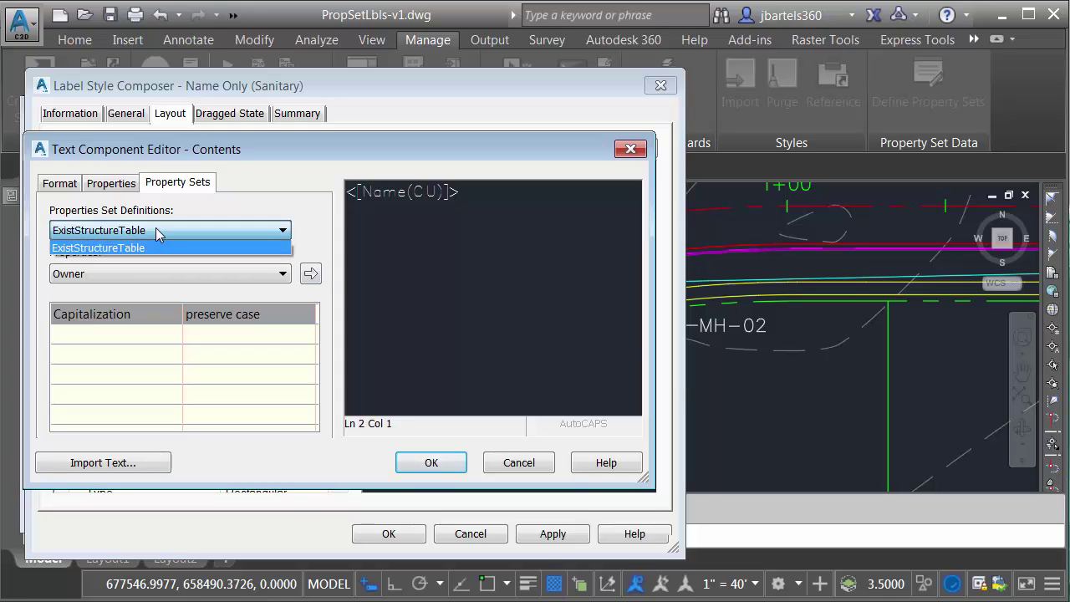
{"action": "left_click", "coordinate": [156, 228]}
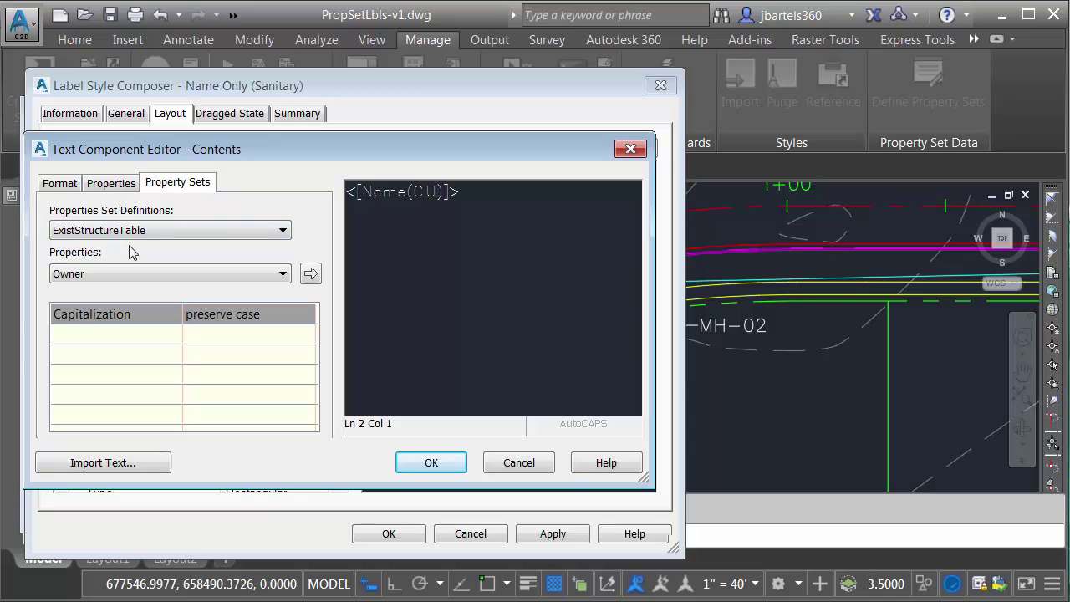
{"action": "left_click", "coordinate": [107, 282]}
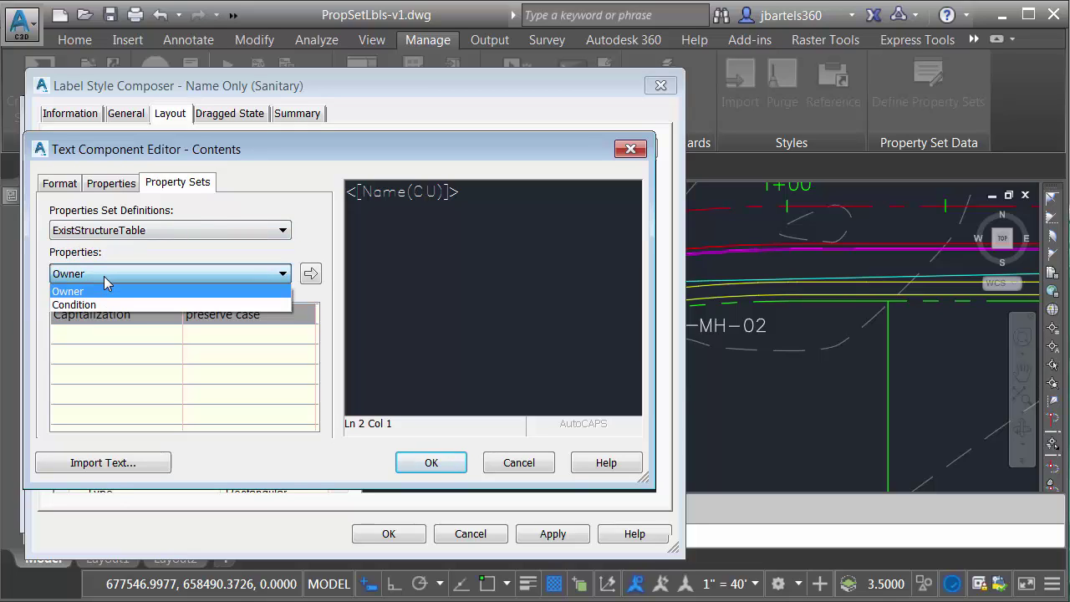
{"action": "left_click", "coordinate": [84, 284]}
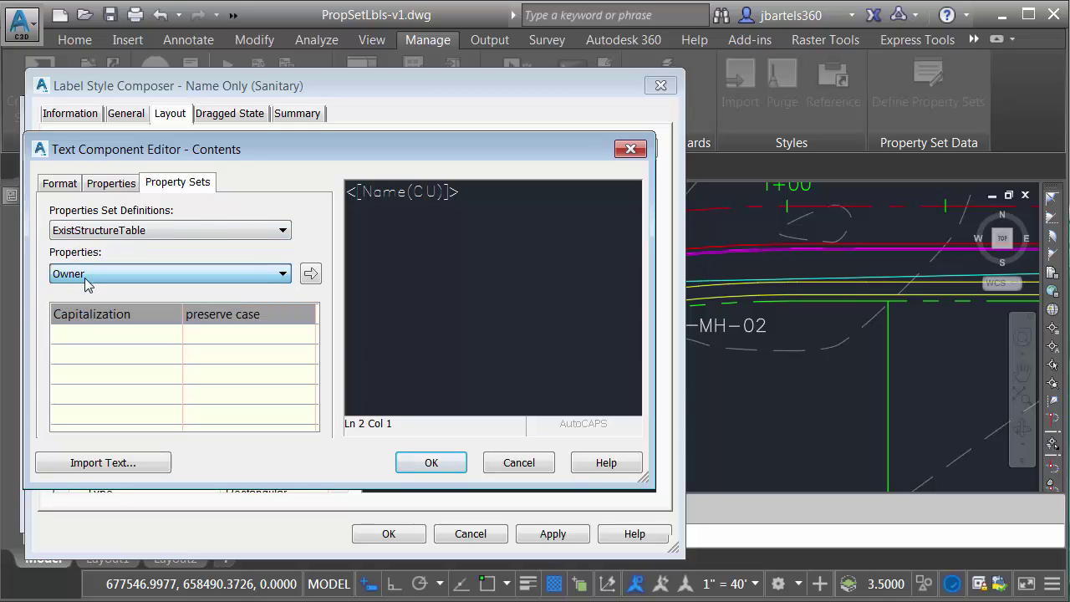
{"action": "left_click", "coordinate": [310, 274]}
{"action": "left_click", "coordinate": [423, 240]}
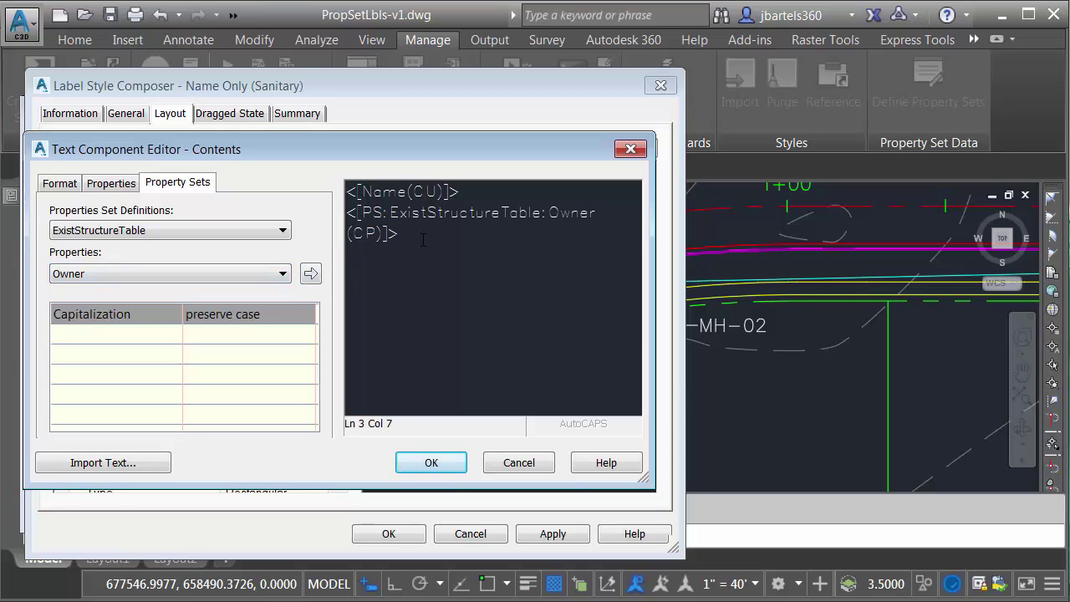
Insert the ExistStructureTable Condition field and confirm the label contents.
{"action": "left_click", "coordinate": [173, 273]}
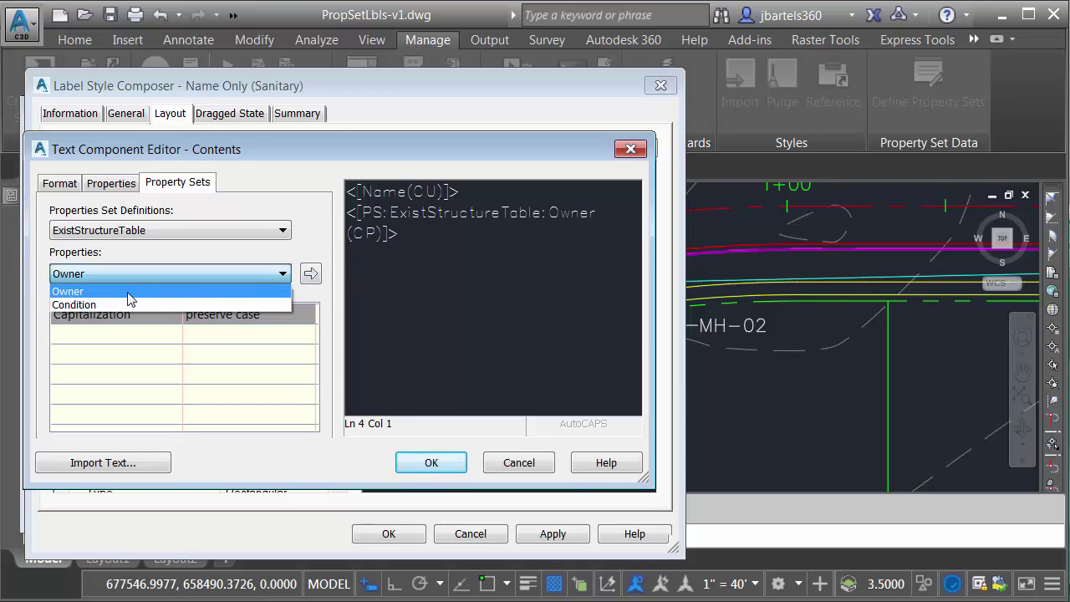
{"action": "left_click", "coordinate": [83, 296]}
{"action": "left_click", "coordinate": [310, 274]}
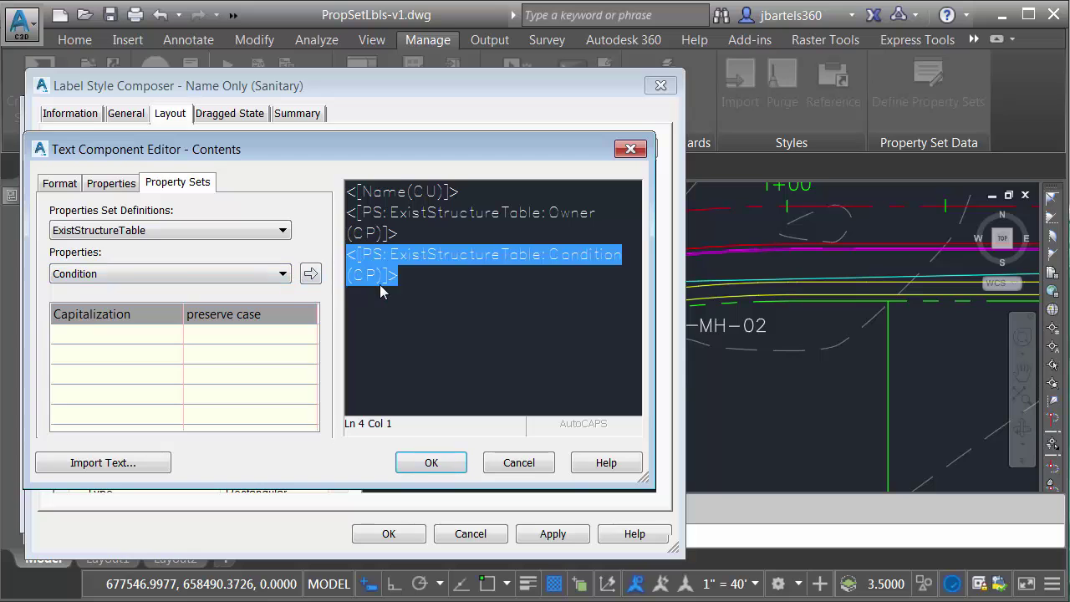
{"action": "left_click", "coordinate": [424, 462]}
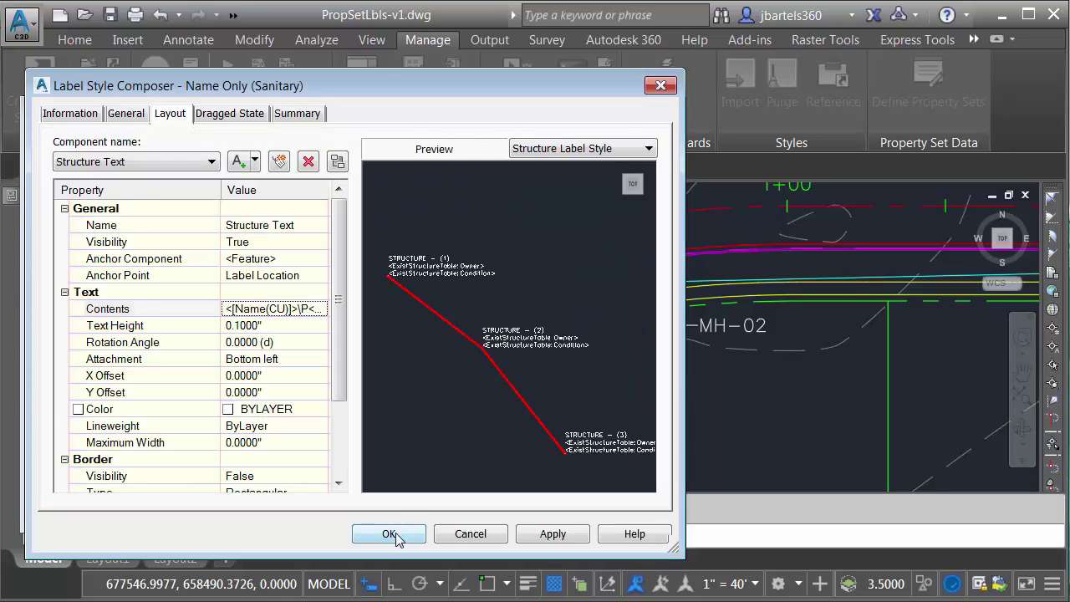
Save the style so MH-01 and MH-02 labels show City of Burlington with New and Fair.
{"action": "left_click", "coordinate": [390, 534]}
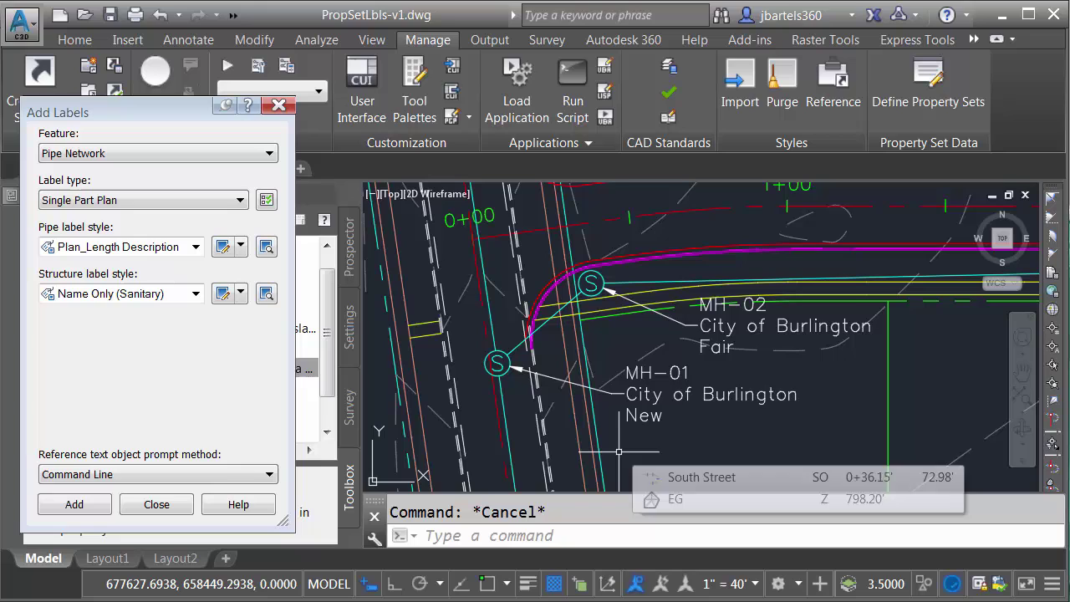
{"action": "left_click", "coordinate": [707, 344]}
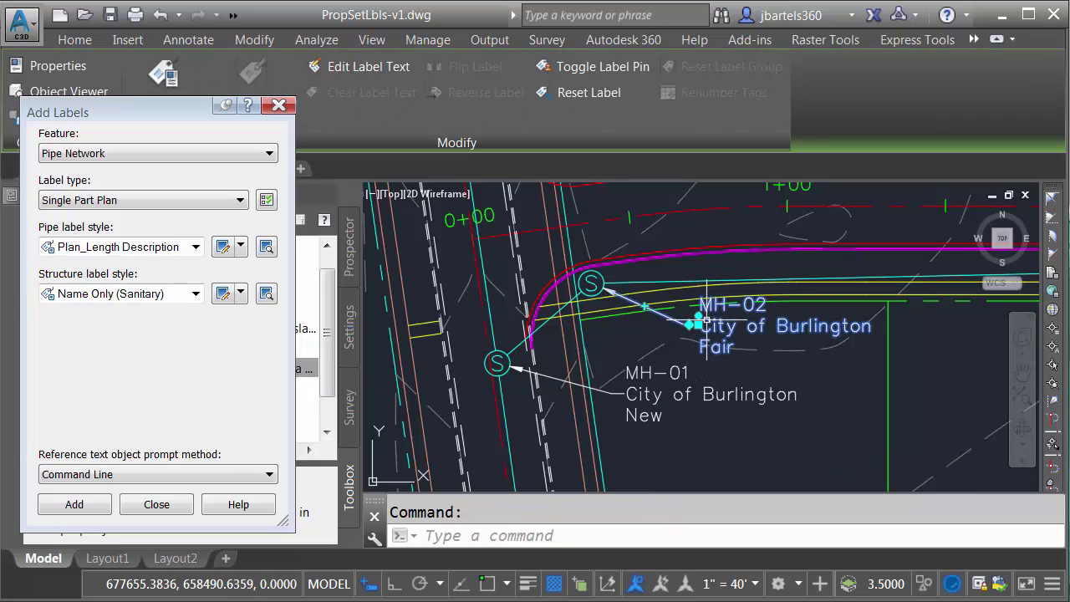
{"action": "left_click", "coordinate": [690, 324]}
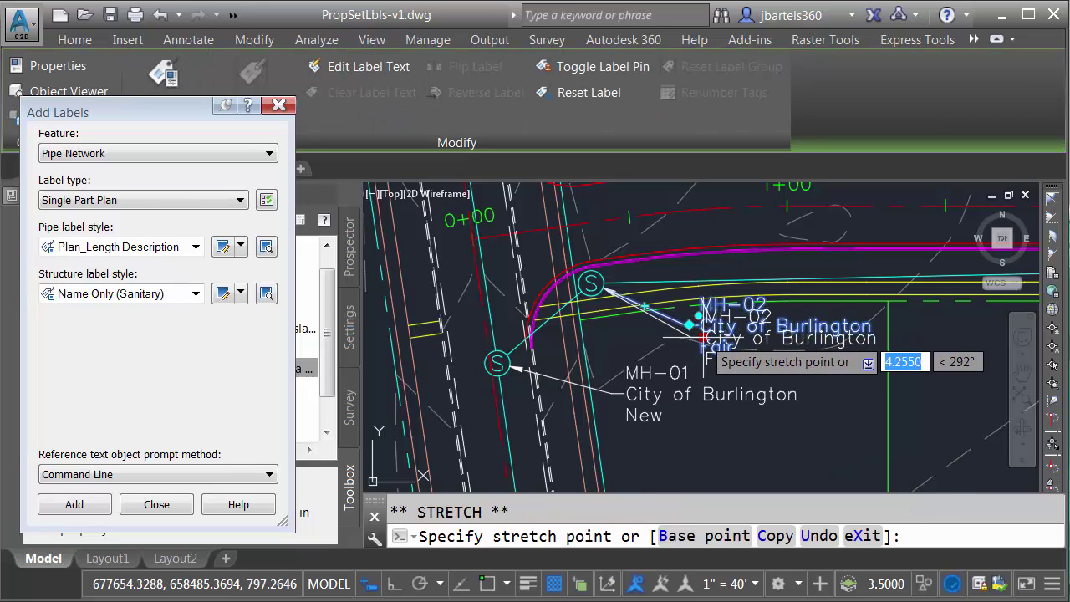
{"action": "key", "text": "Escape"}
{"action": "scroll", "coordinate": [719, 434], "scroll_direction": "up", "scroll_amount": 3}
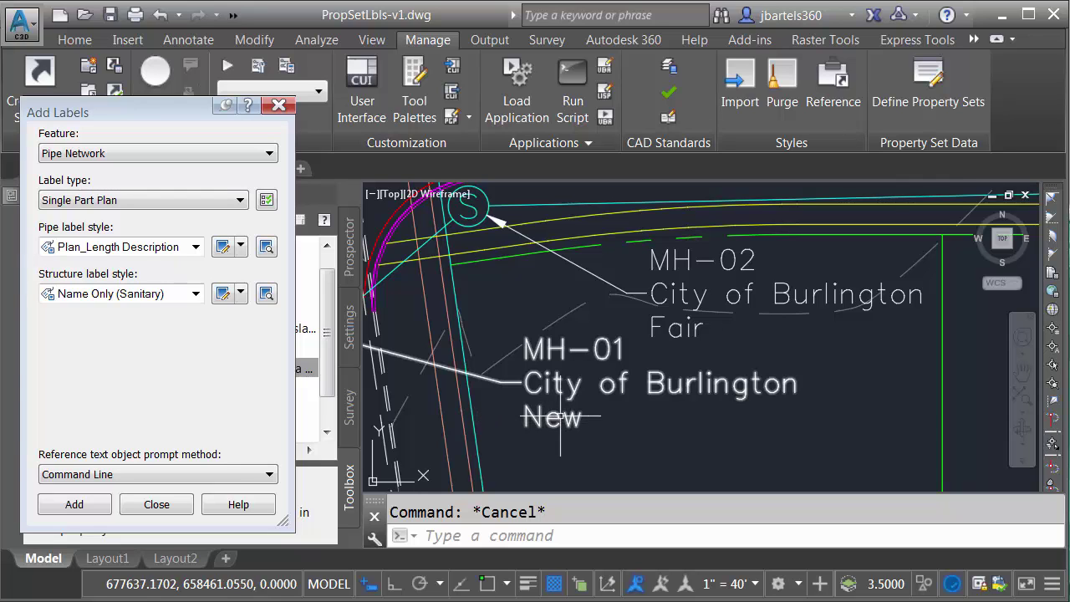
Add the 'Condition:' caption before the Condition field in the Name Only (Sanitary) label contents and save.
{"action": "left_click", "coordinate": [222, 293]}
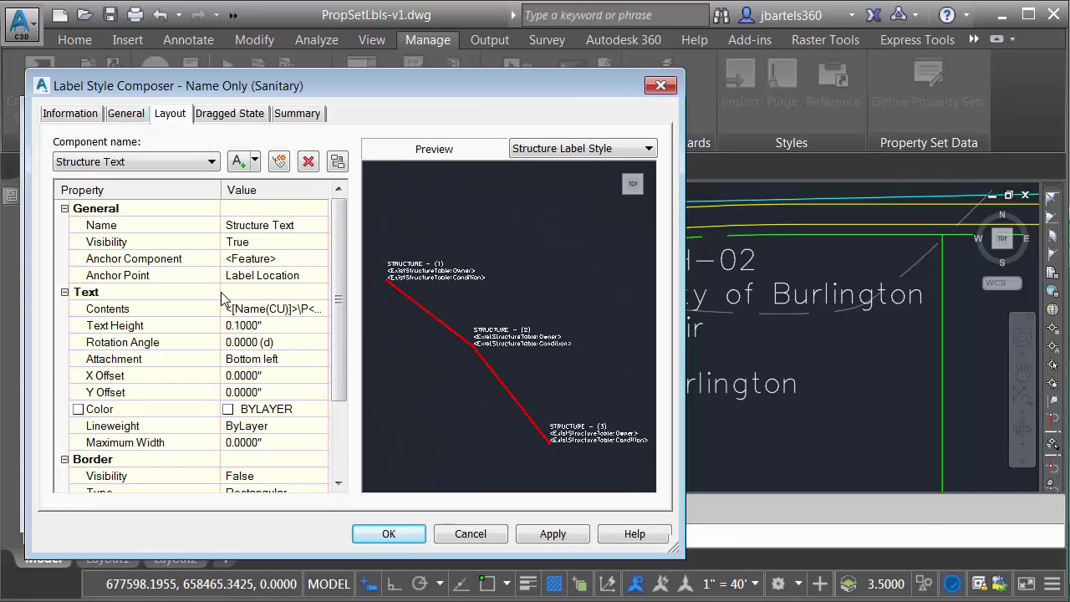
{"action": "left_click", "coordinate": [302, 310]}
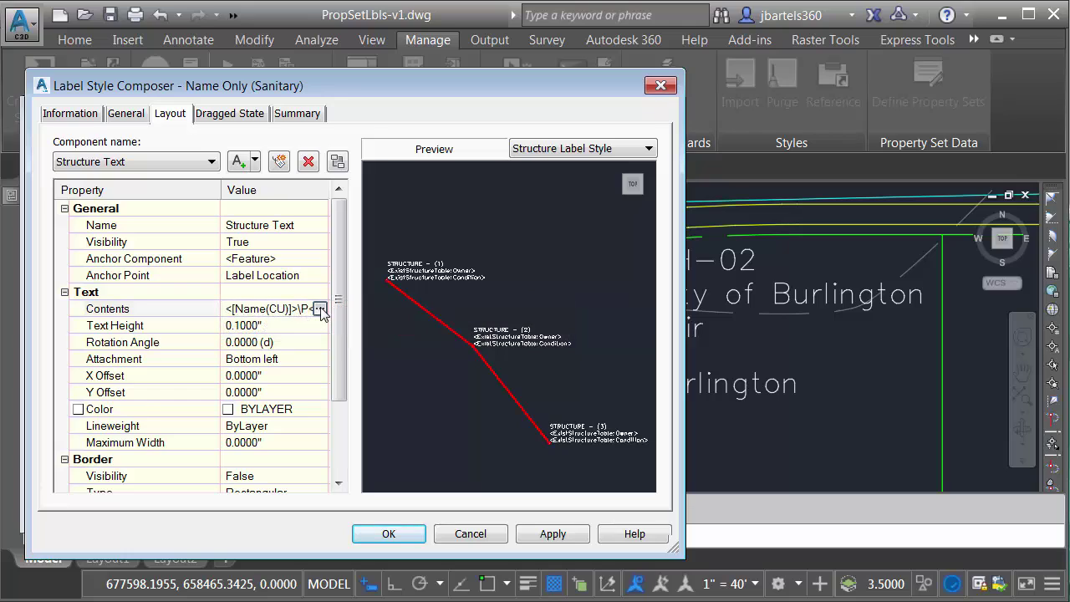
{"action": "left_click", "coordinate": [322, 309]}
{"action": "left_click", "coordinate": [349, 254]}
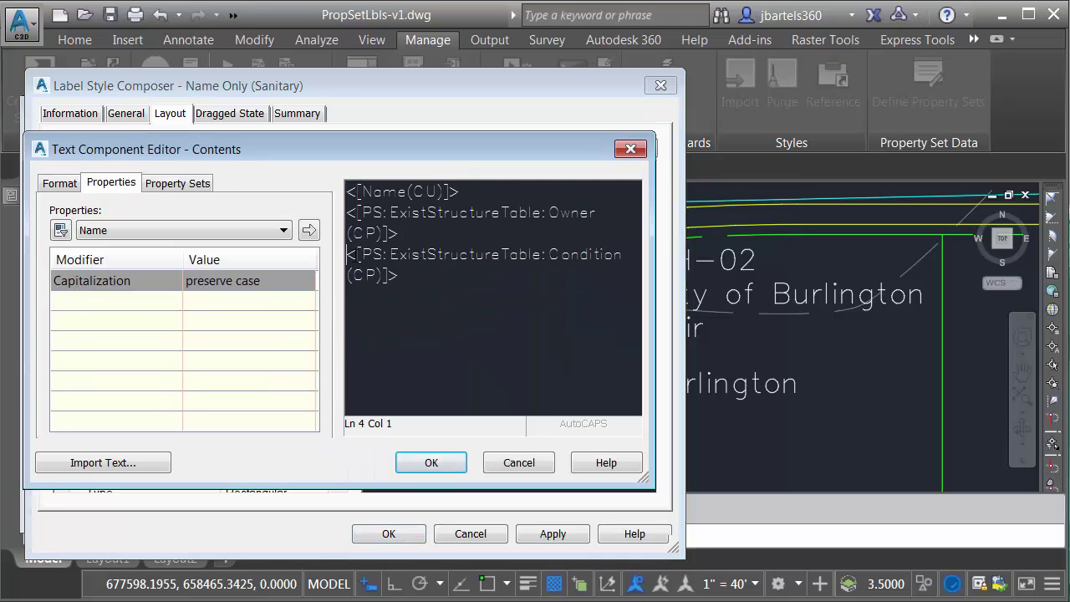
{"action": "type", "text": "Con"}
{"action": "key", "text": "Return"}
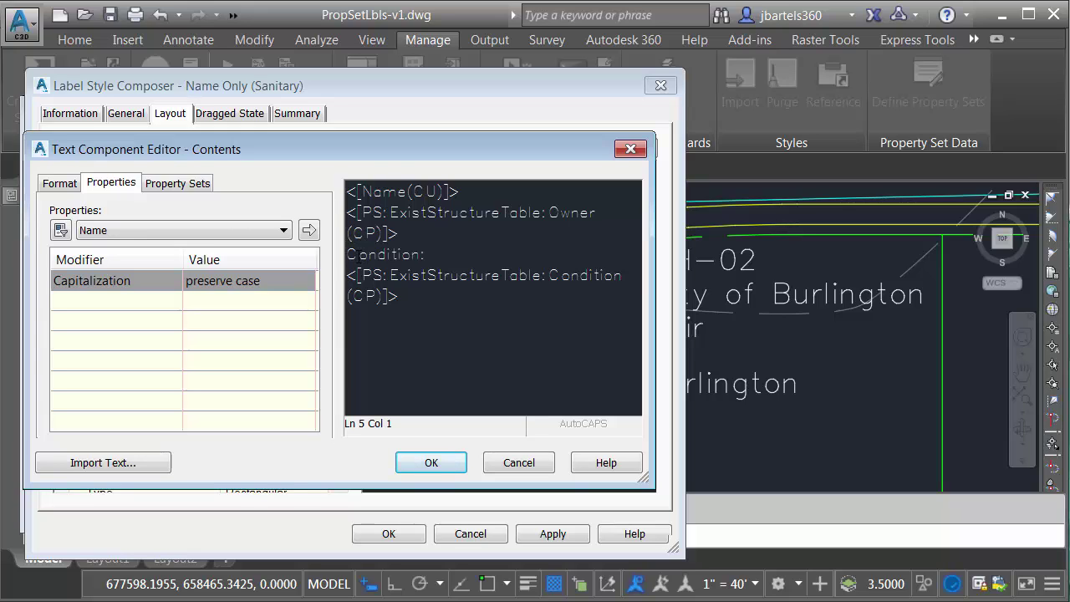
{"action": "left_click", "coordinate": [430, 462]}
{"action": "left_click", "coordinate": [388, 533]}
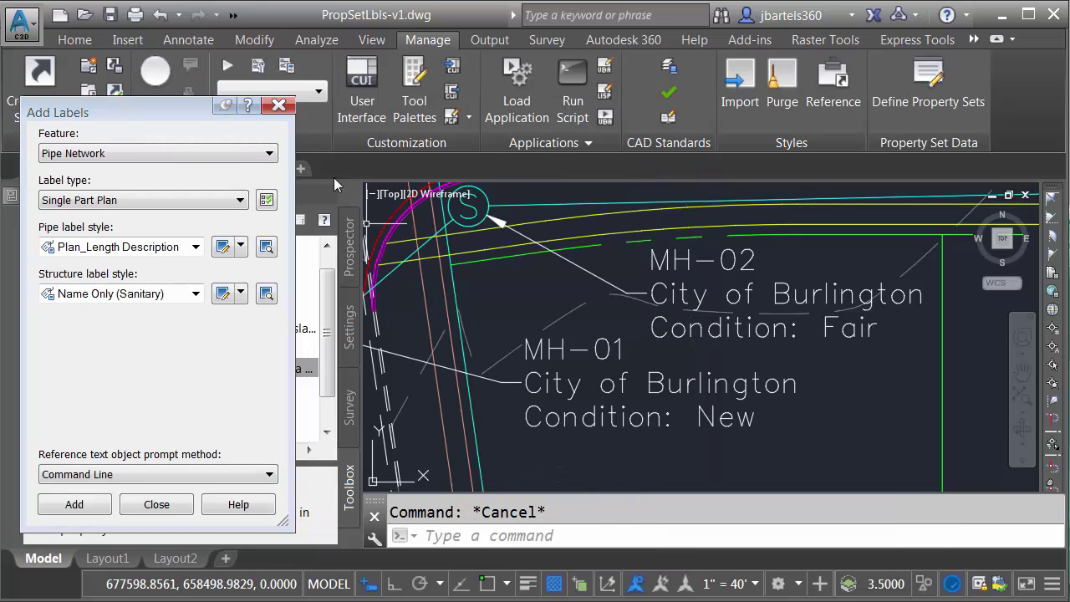
Close the Add Labels dialog.
{"action": "left_click", "coordinate": [279, 106]}
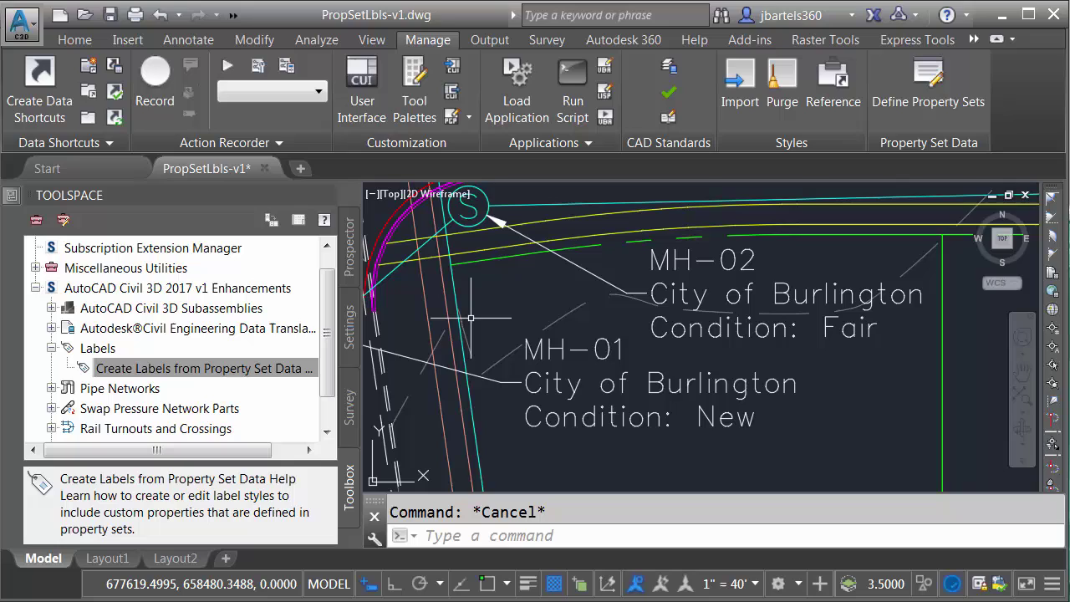